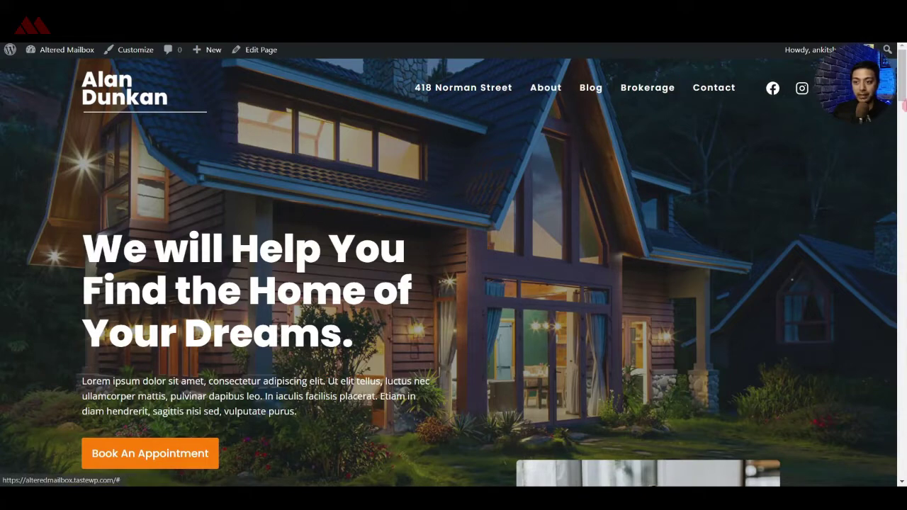
# - Scroll down through the finished real estate demo site to preview its pages
pyautogui.scroll(-2, 903, 100)
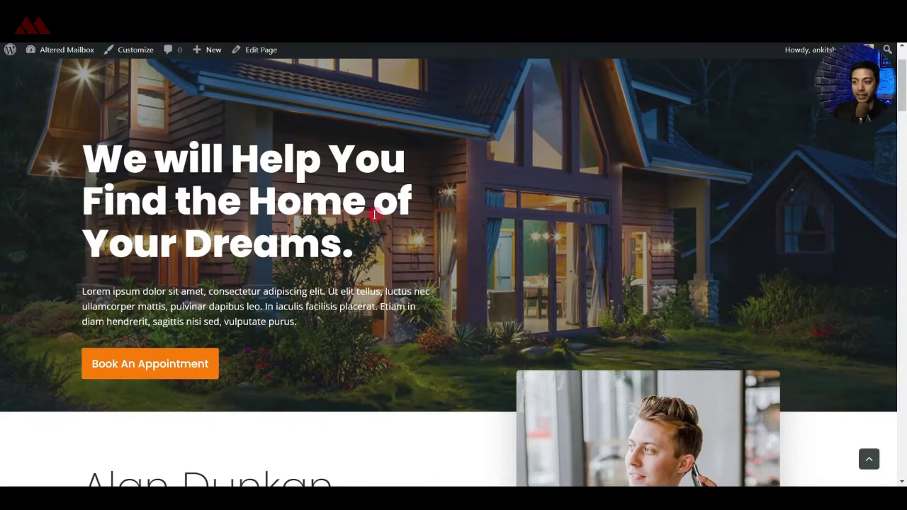
pyautogui.scroll(-3, 828, 243)
pyautogui.scroll(-2, 467, 271)
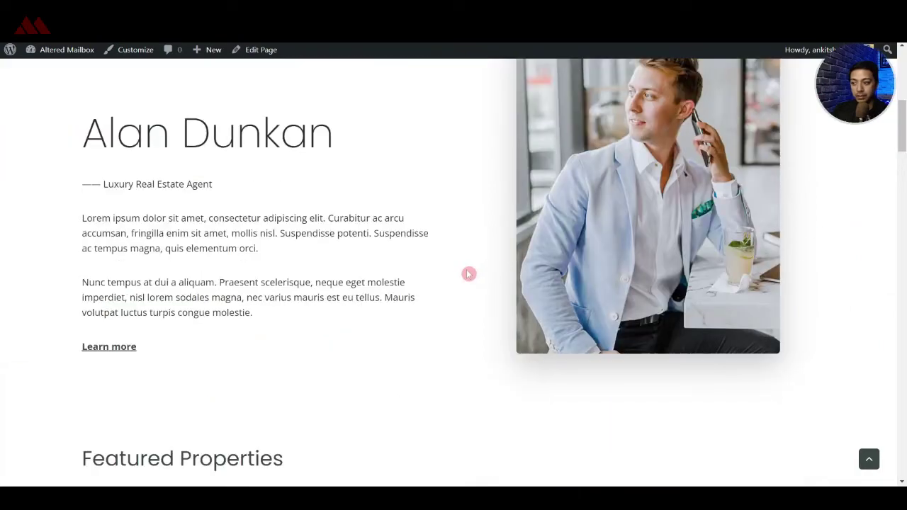
pyautogui.scroll(-3, 468, 269)
pyautogui.scroll(-2, 468, 270)
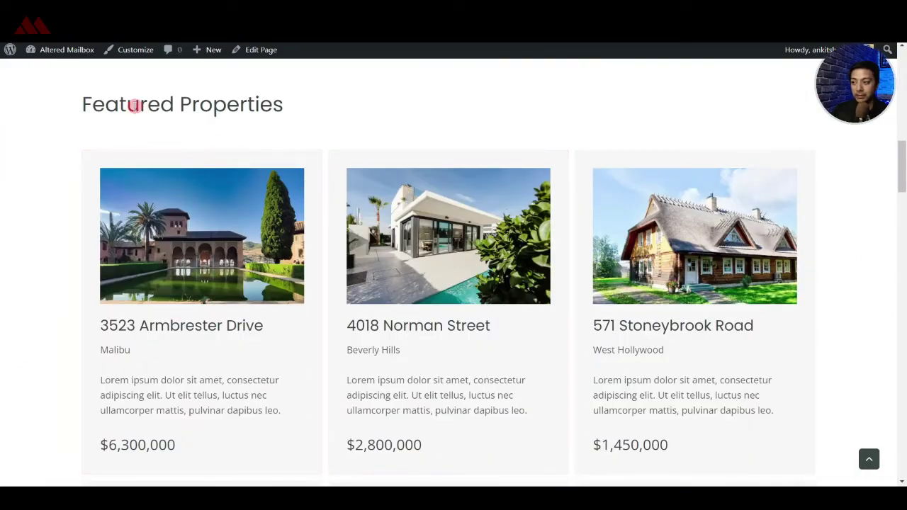
pyautogui.moveTo(902, 167); pyautogui.dragTo(904, 269)
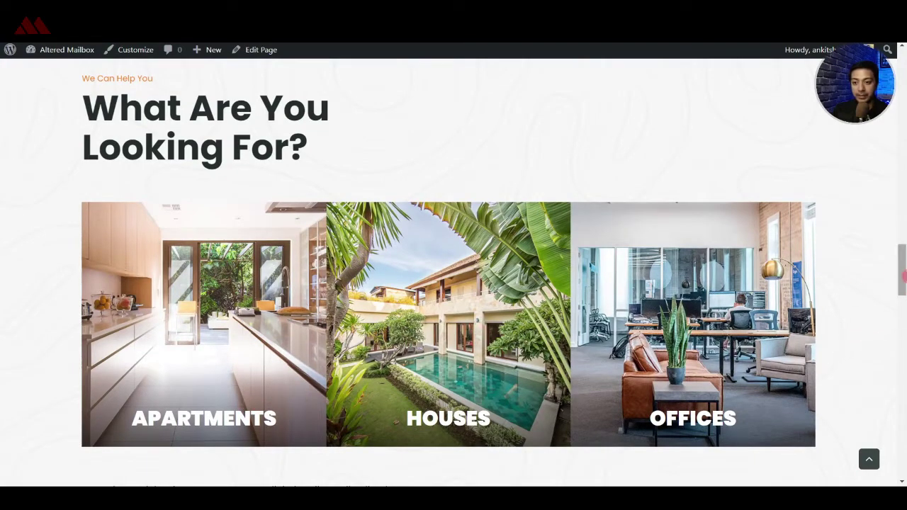
pyautogui.moveTo(903, 276); pyautogui.dragTo(897, 460)
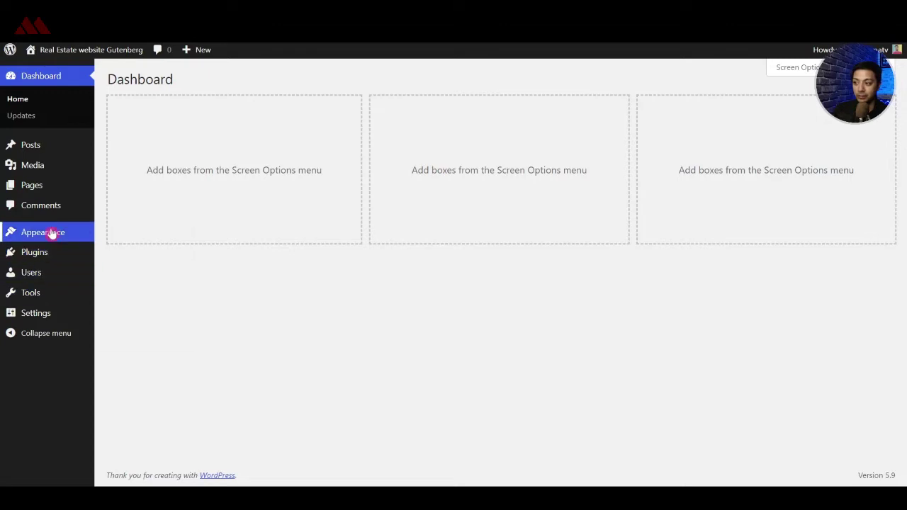
# - Search the theme directory for 'kadence', then install and activate the Kadence theme
pyautogui.moveTo(52, 234)
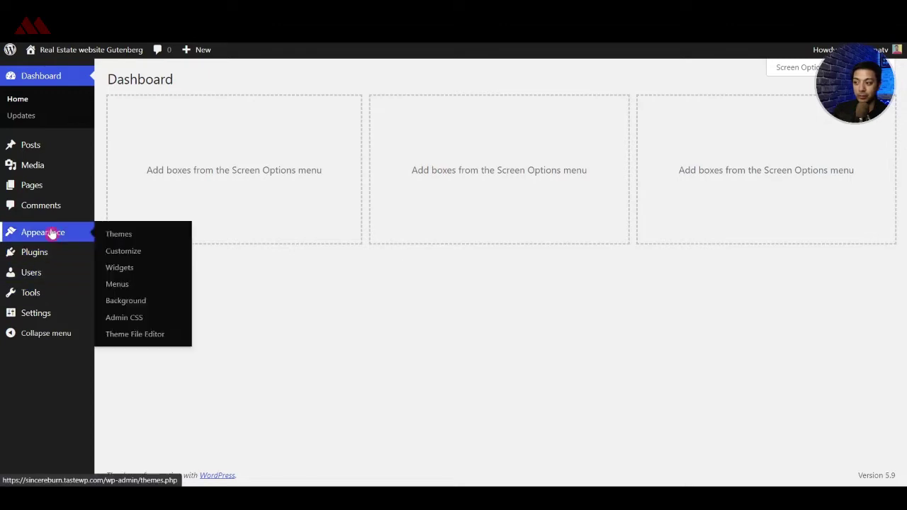
pyautogui.click(129, 234)
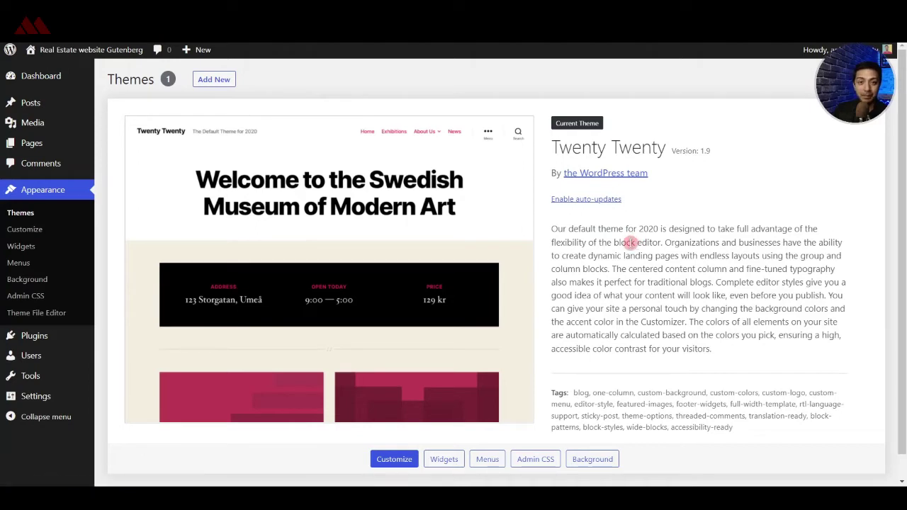
pyautogui.click(216, 79)
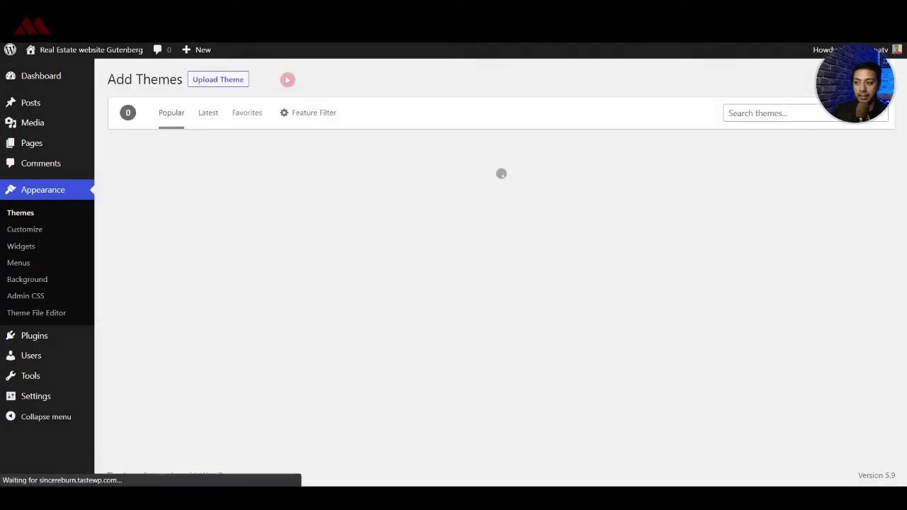
pyautogui.click(777, 112)
pyautogui.click(753, 156)
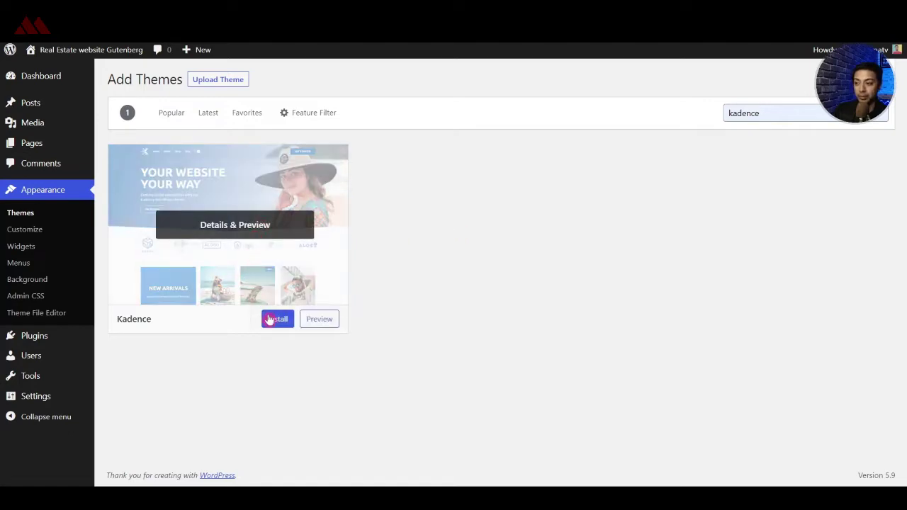
pyautogui.click(268, 319)
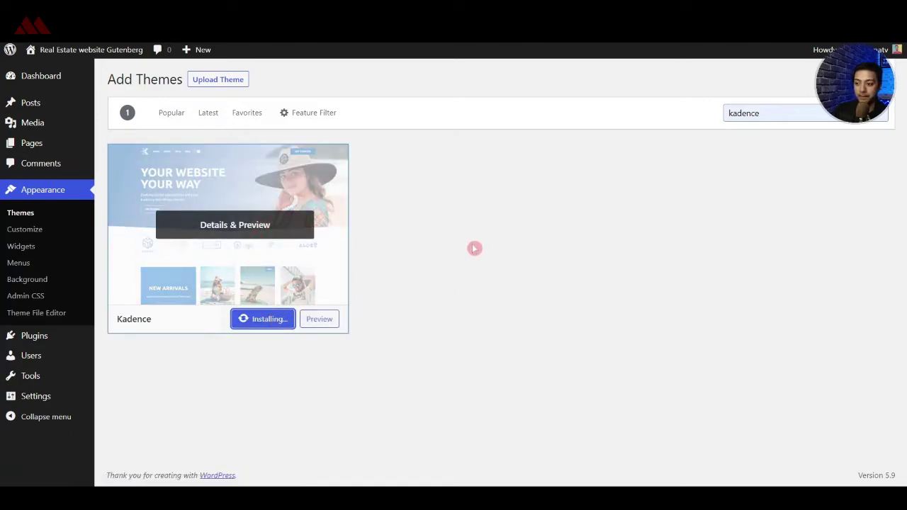
pyautogui.click(271, 320)
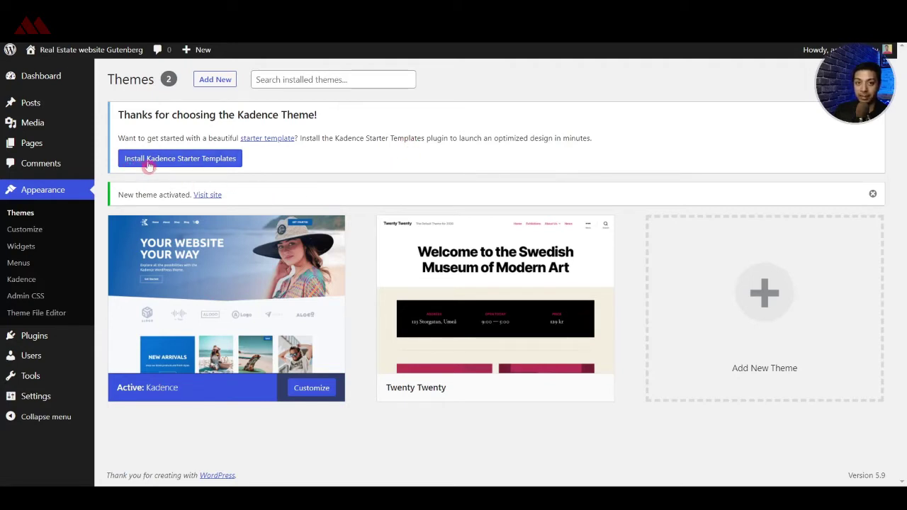
# - Install Kadence Starter Templates and scroll the template gallery down to Real Estate
pyautogui.click(174, 160)
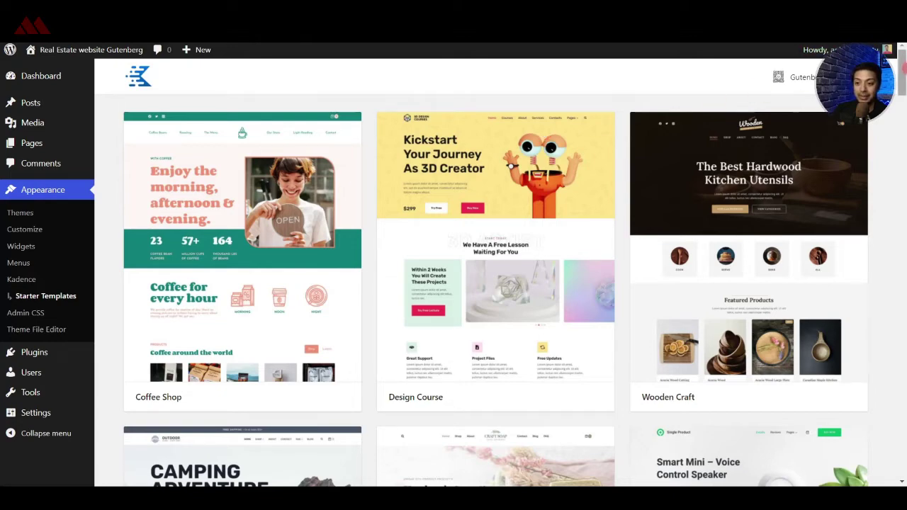
pyautogui.scroll(-4, 544, 131)
pyautogui.scroll(-8, 482, 291)
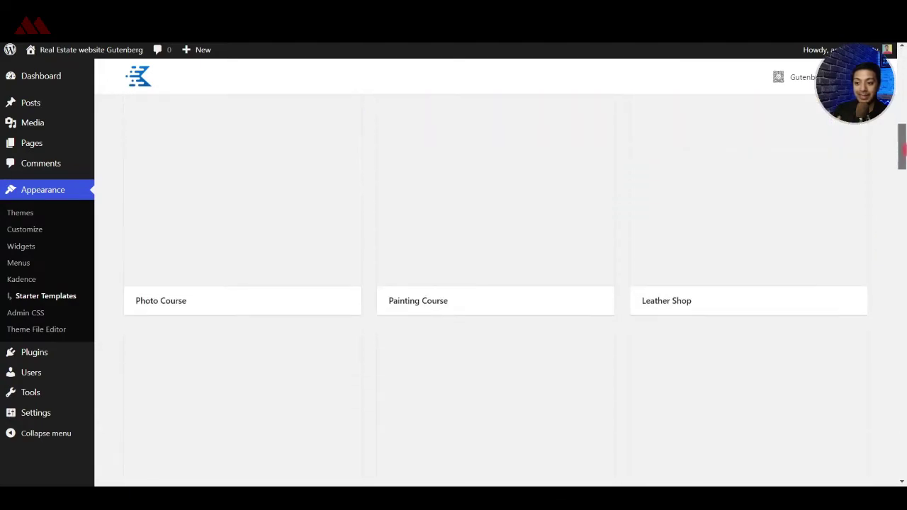
pyautogui.scroll(-5, 482, 291)
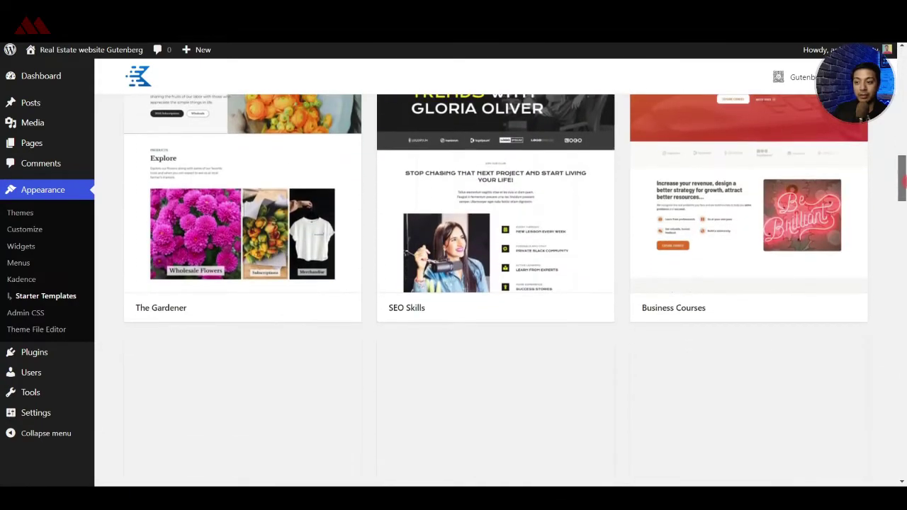
pyautogui.scroll(-9, 482, 290)
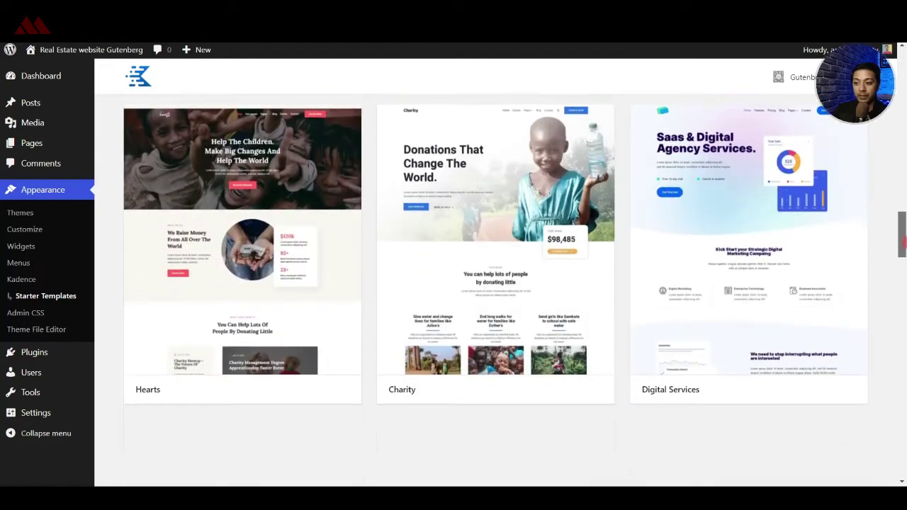
pyautogui.moveTo(904, 241); pyautogui.dragTo(904, 359)
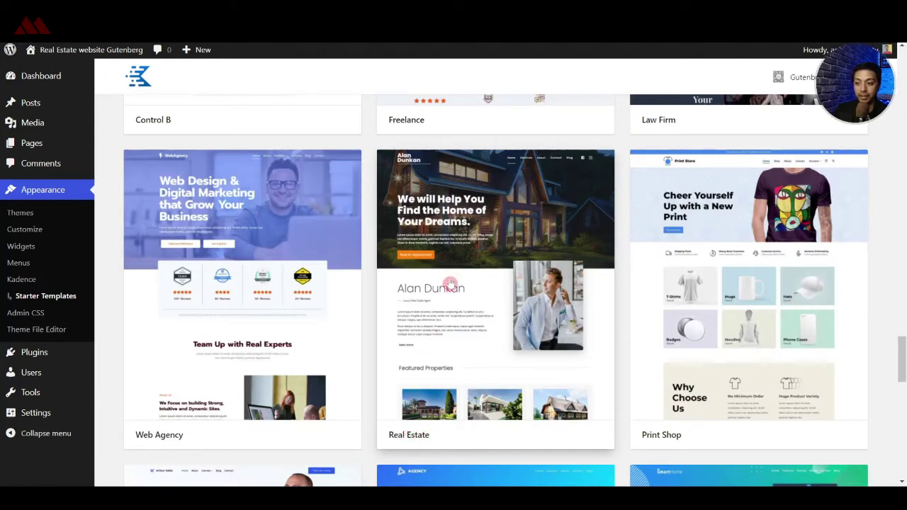
# - Import the Real Estate template as Full Site, reviewing import details and skipping the newsletter
pyautogui.click(451, 283)
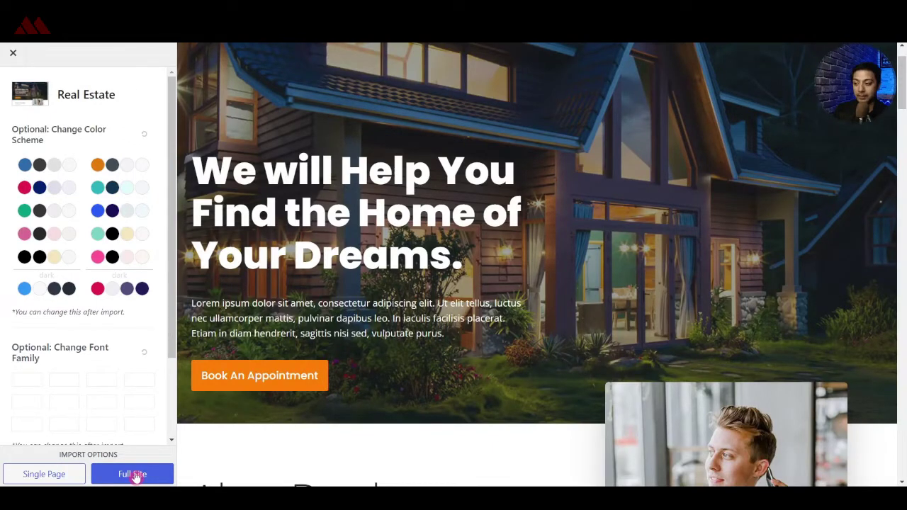
pyautogui.click(136, 475)
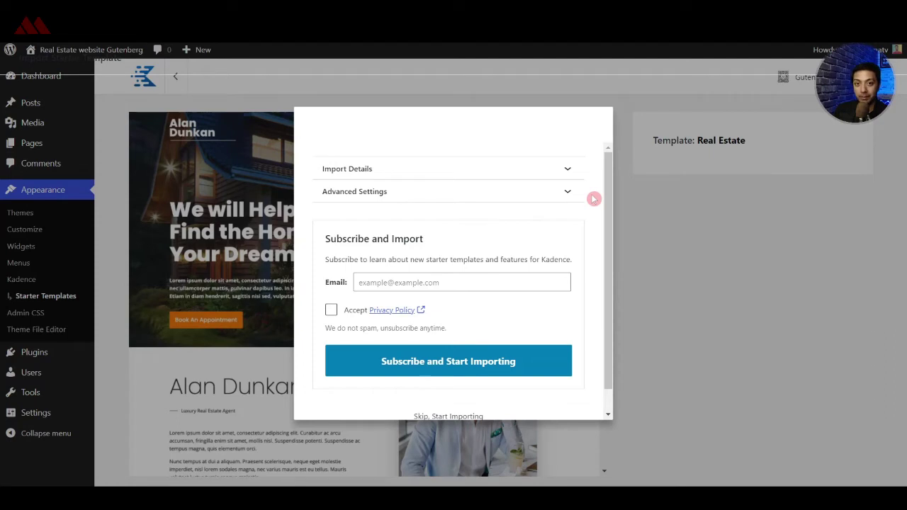
pyautogui.click(356, 175)
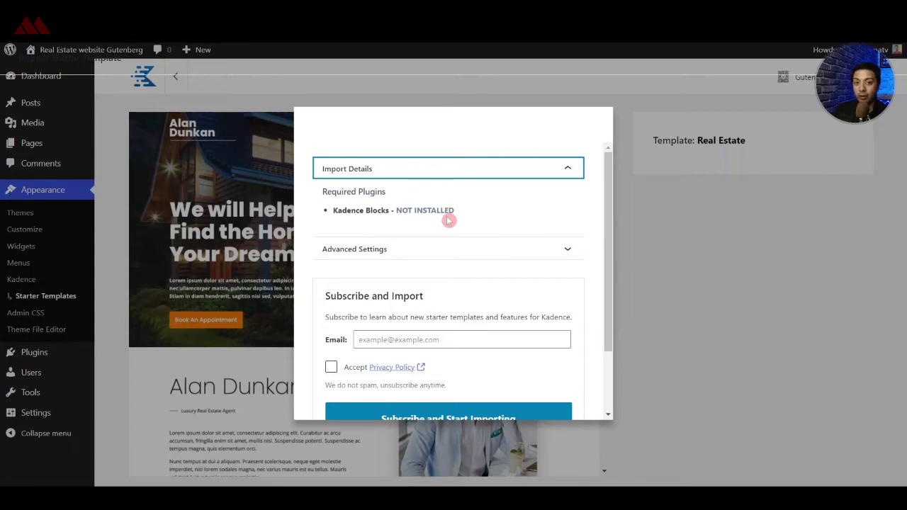
pyautogui.click(419, 249)
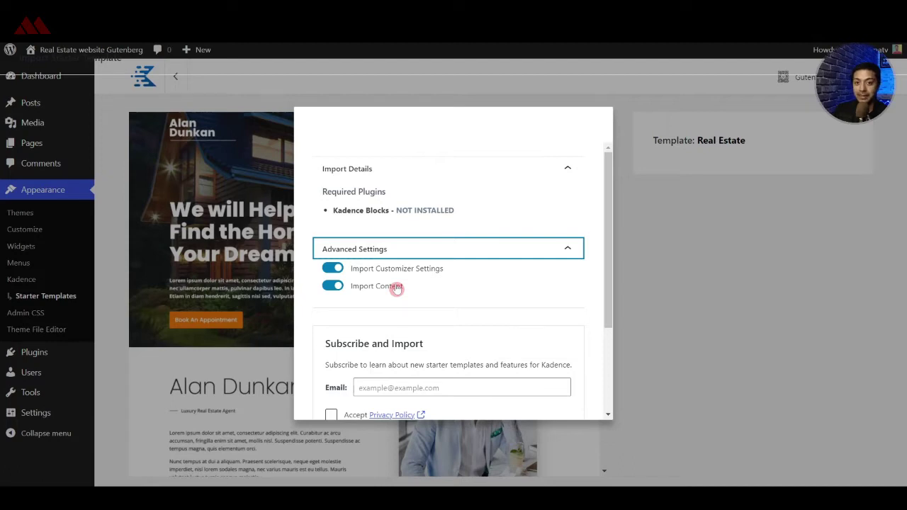
pyautogui.scroll(-1, 397, 288)
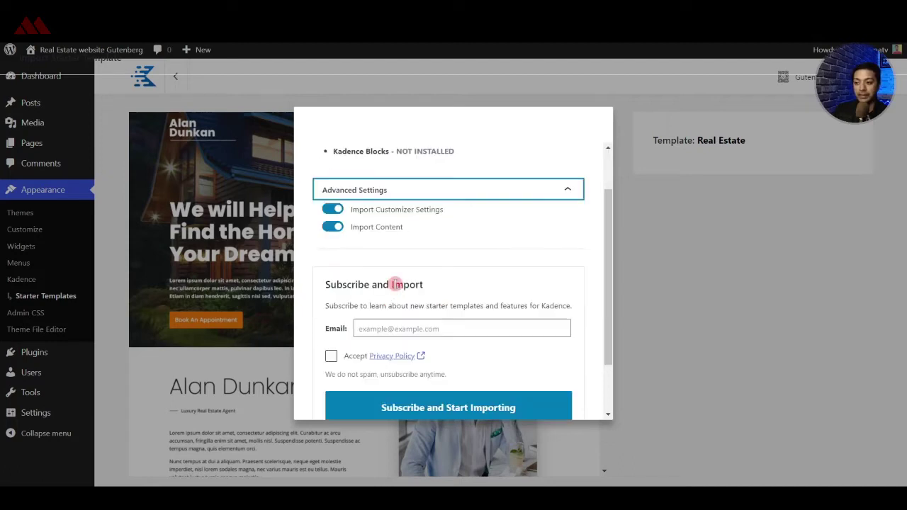
pyautogui.scroll(-2, 399, 286)
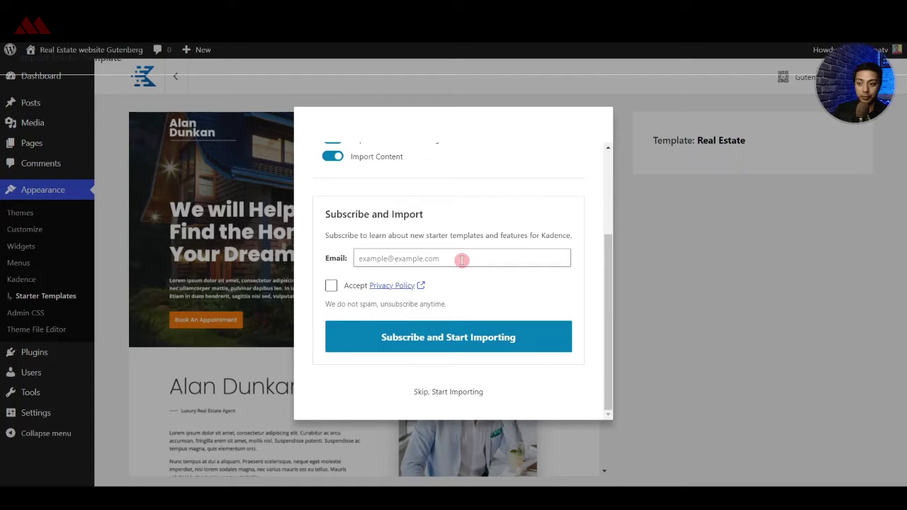
pyautogui.click(435, 394)
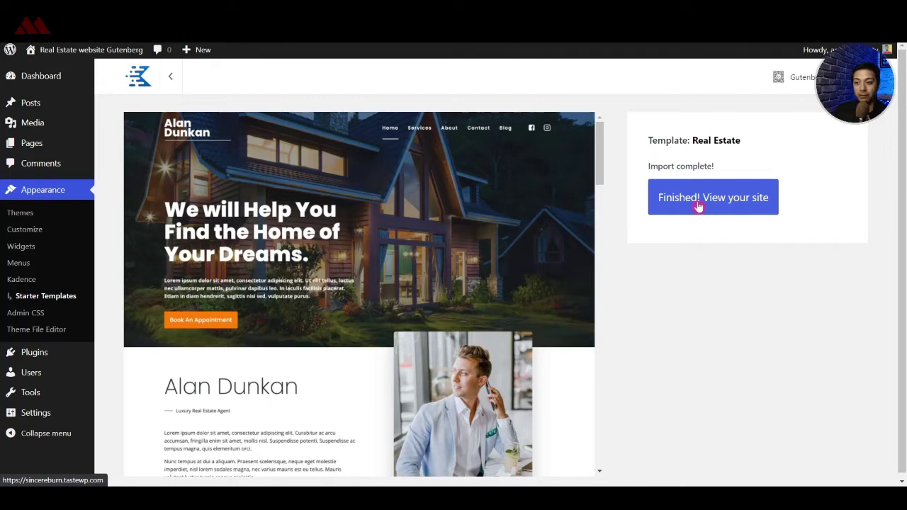
# - Open the finished Real Estate site from the 'Finished! View your site' link
pyautogui.rightClick(700, 205)
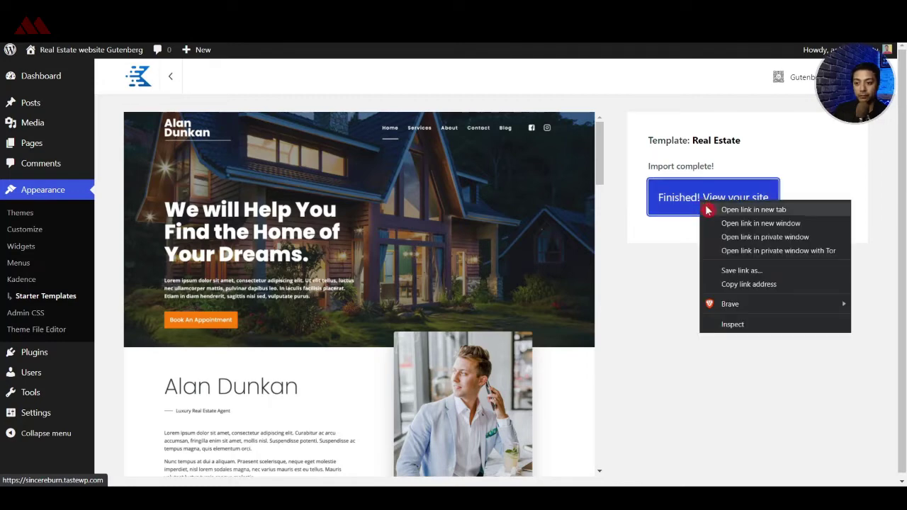
pyautogui.click(707, 210)
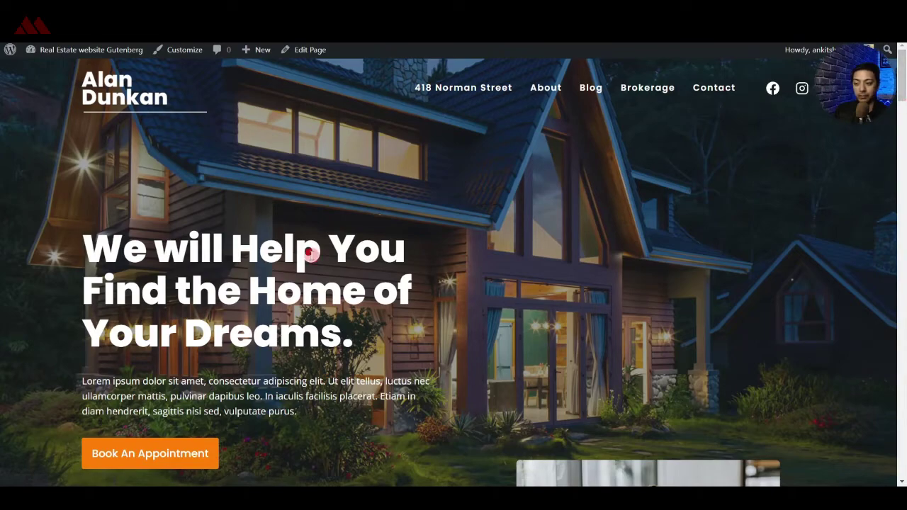
pyautogui.scroll(-1, 311, 253)
pyautogui.scroll(-12, 310, 255)
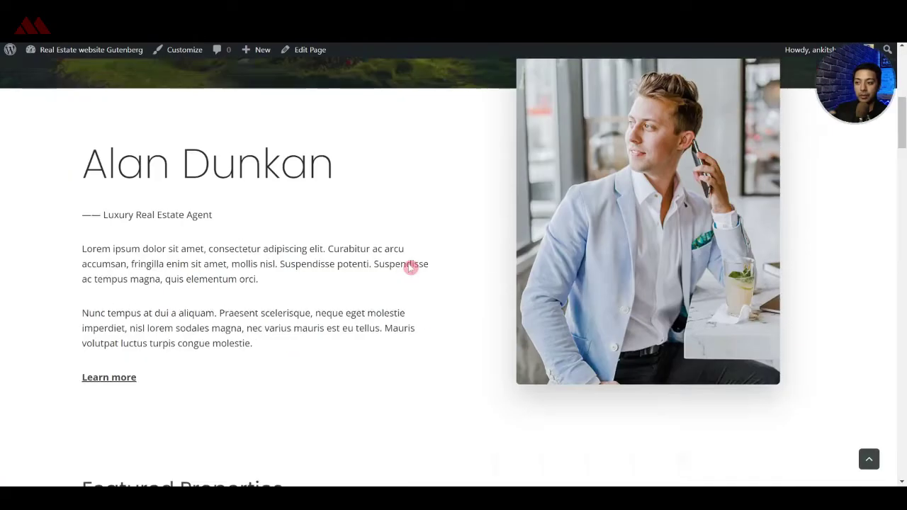
pyautogui.scroll(-3, 410, 267)
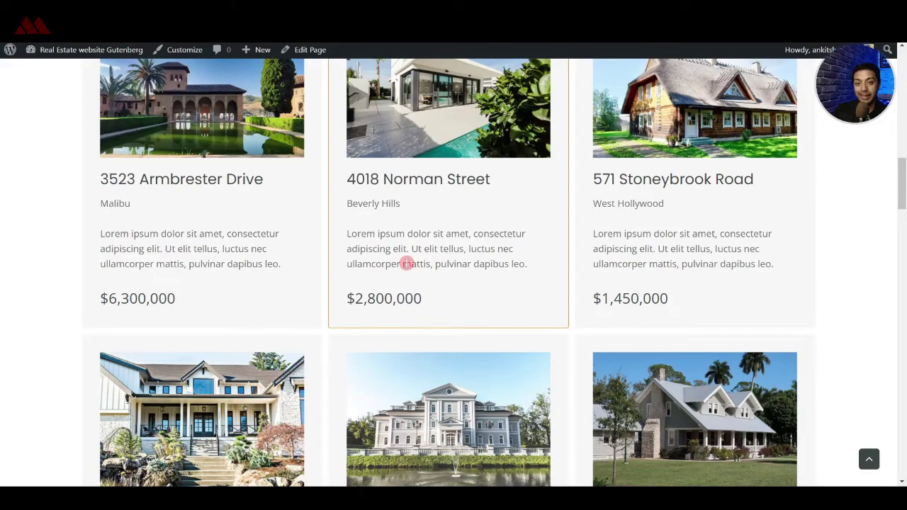
pyautogui.scroll(-9, 407, 262)
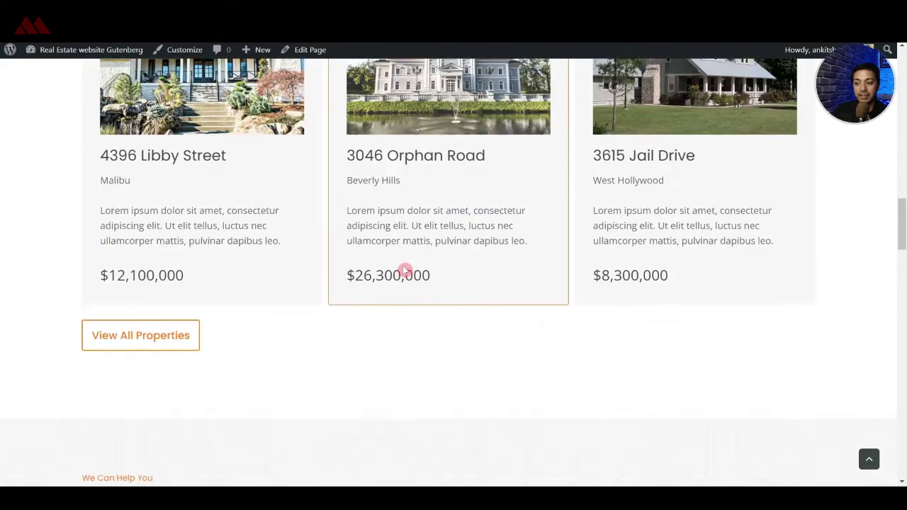
pyautogui.scroll(-3, 405, 270)
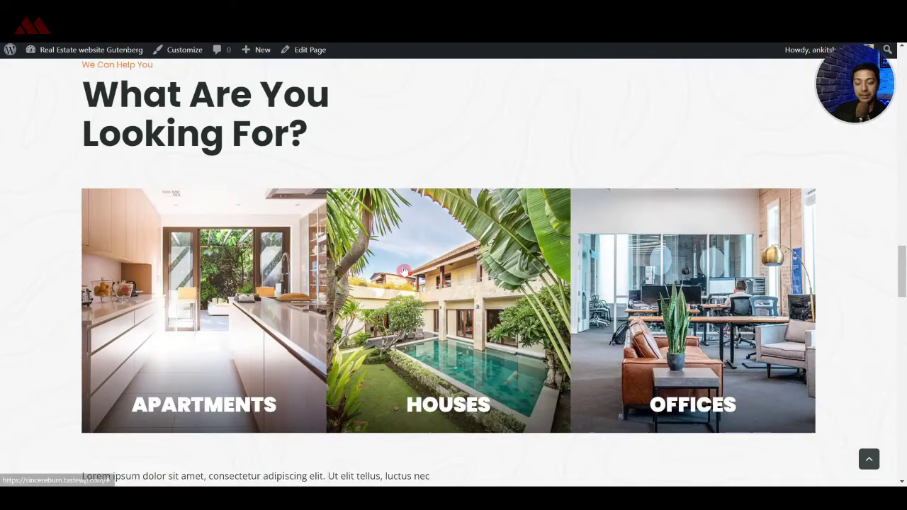
pyautogui.scroll(-4, 404, 270)
pyautogui.scroll(-3, 403, 270)
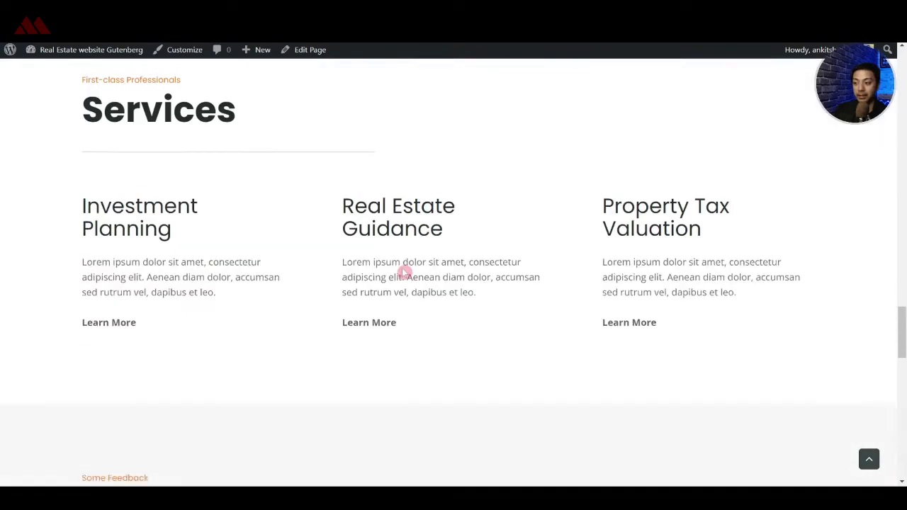
pyautogui.moveTo(902, 326); pyautogui.dragTo(902, 51)
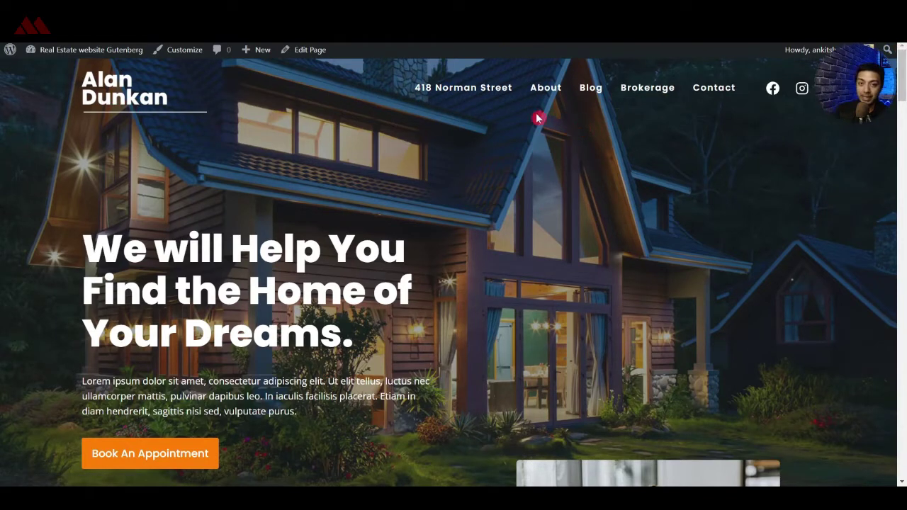
# - Open the Customizer's Header builder and the Logo item's Site Identity settings
pyautogui.click(185, 49)
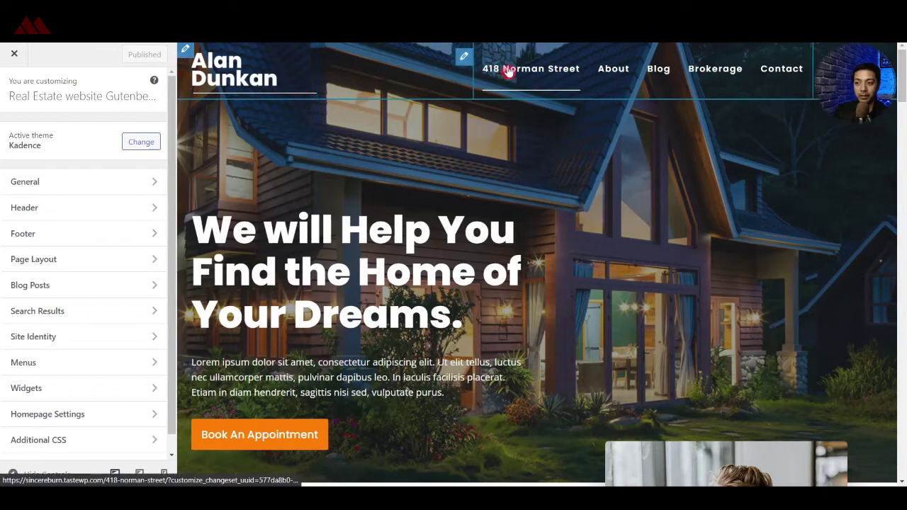
pyautogui.click(187, 51)
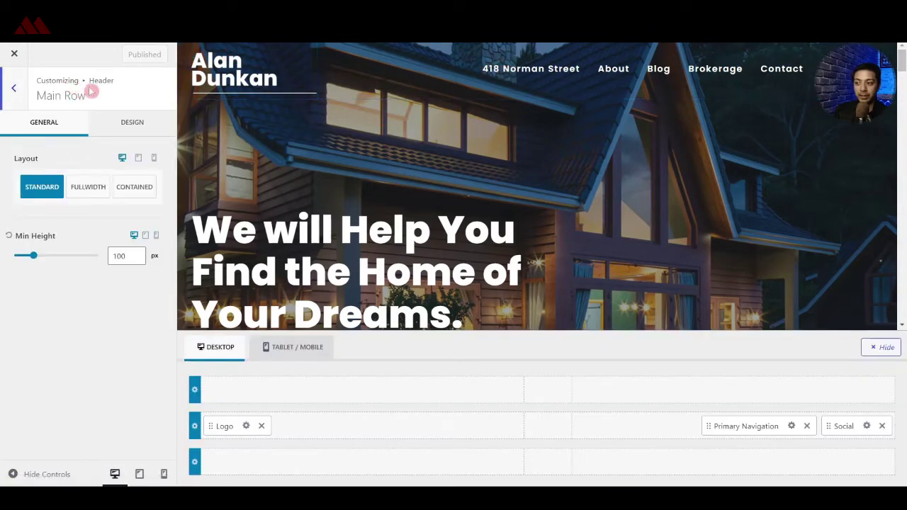
pyautogui.click(6, 103)
pyautogui.click(10, 99)
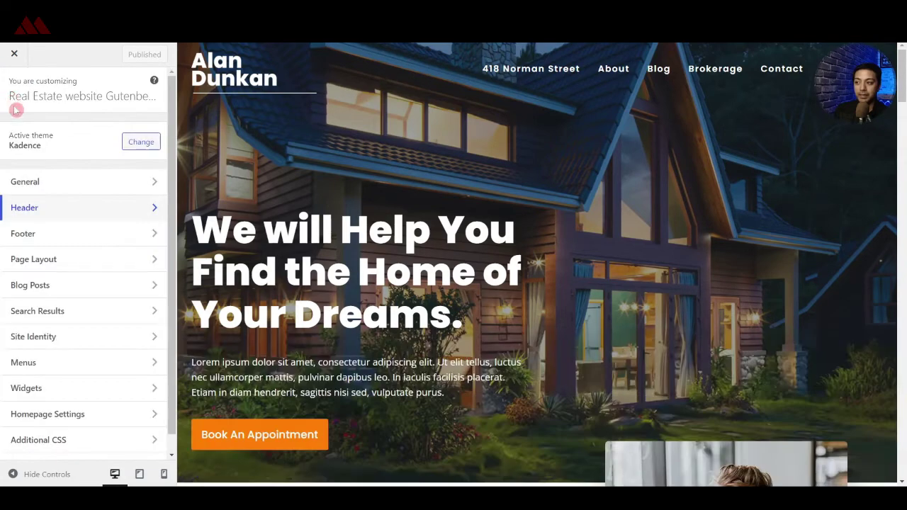
pyautogui.click(15, 211)
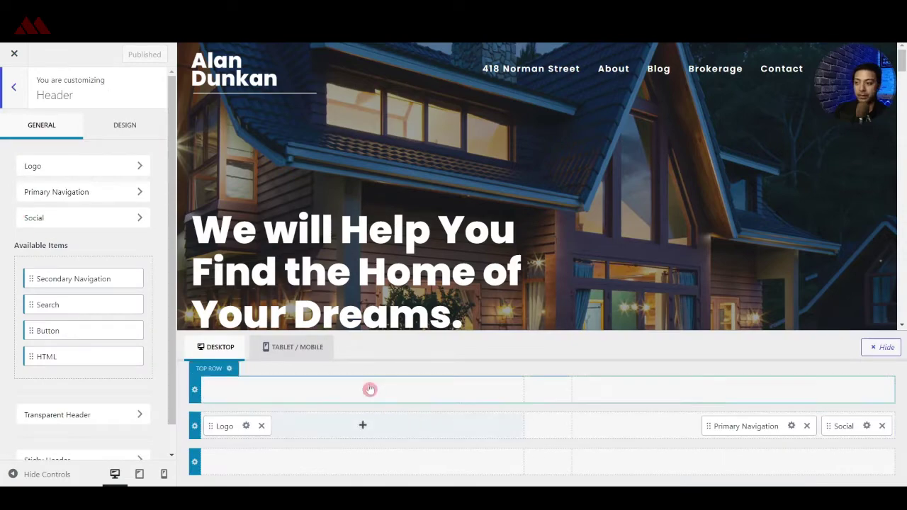
pyautogui.click(216, 85)
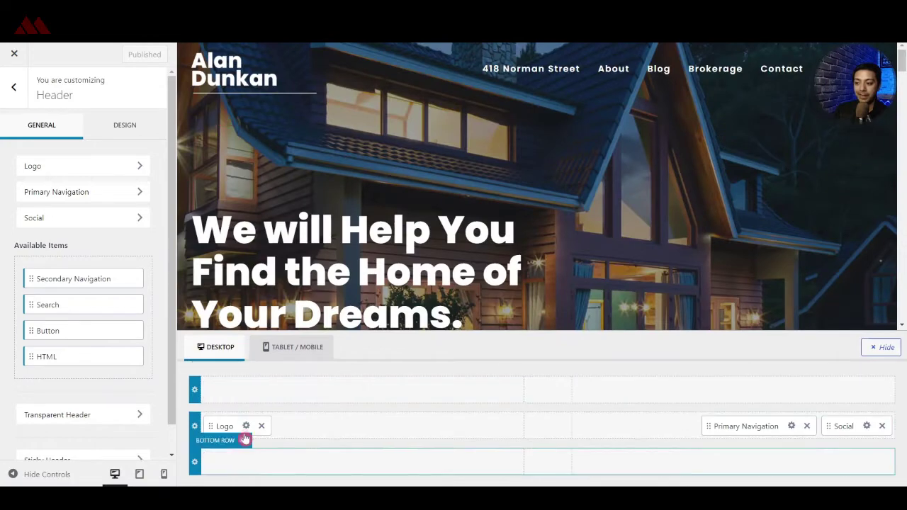
pyautogui.click(246, 427)
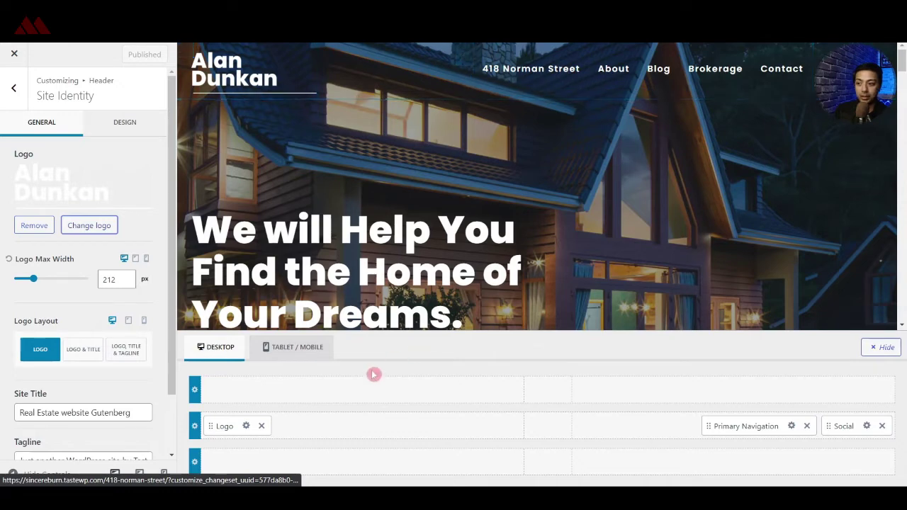
# - Rearrange the main header row, keeping the logo left and navigation before the social icons
pyautogui.moveTo(257, 427); pyautogui.dragTo(546, 396)
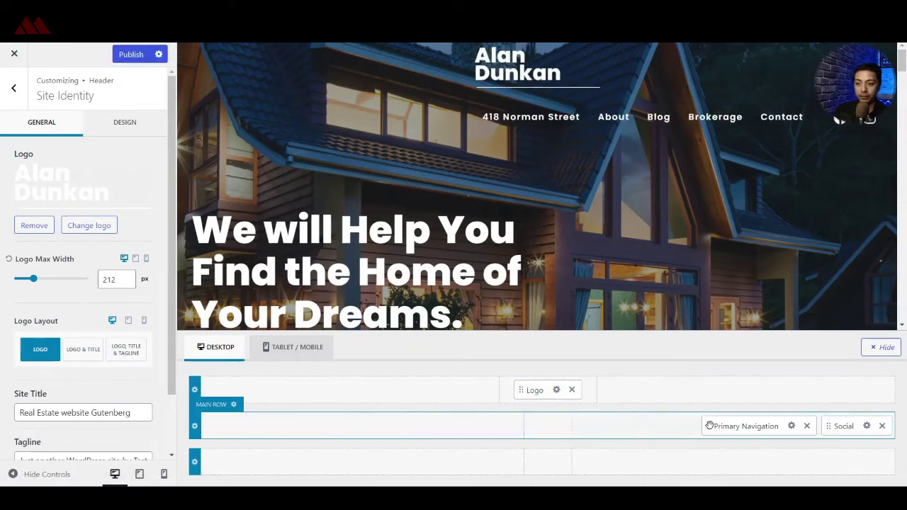
pyautogui.moveTo(711, 427); pyautogui.dragTo(546, 426)
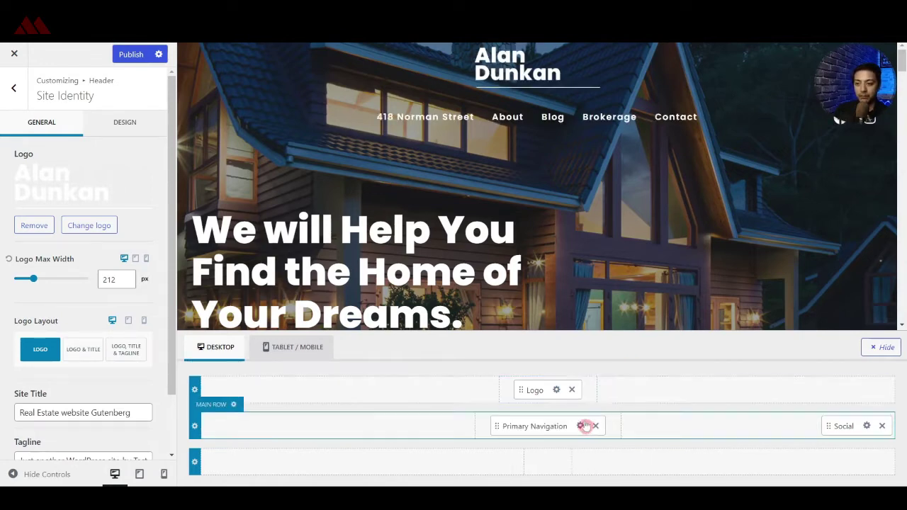
pyautogui.moveTo(543, 392); pyautogui.dragTo(251, 432)
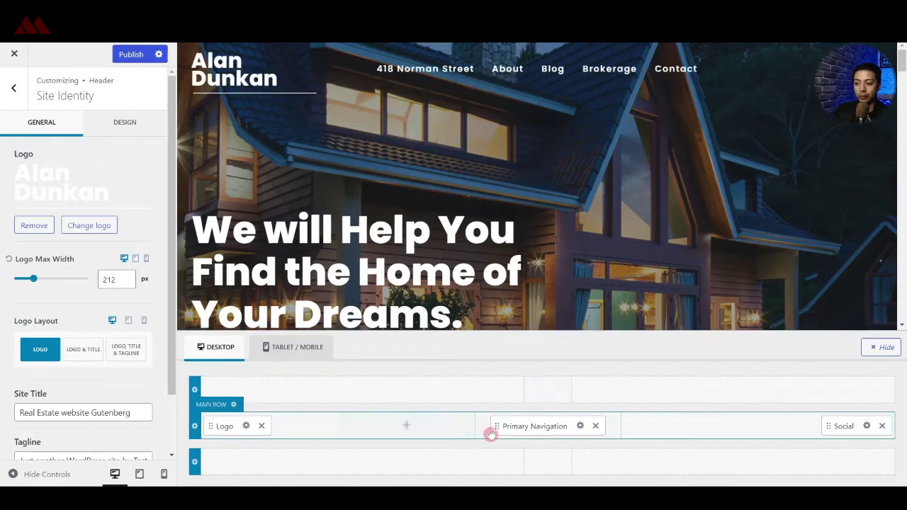
pyautogui.moveTo(496, 428); pyautogui.dragTo(574, 426)
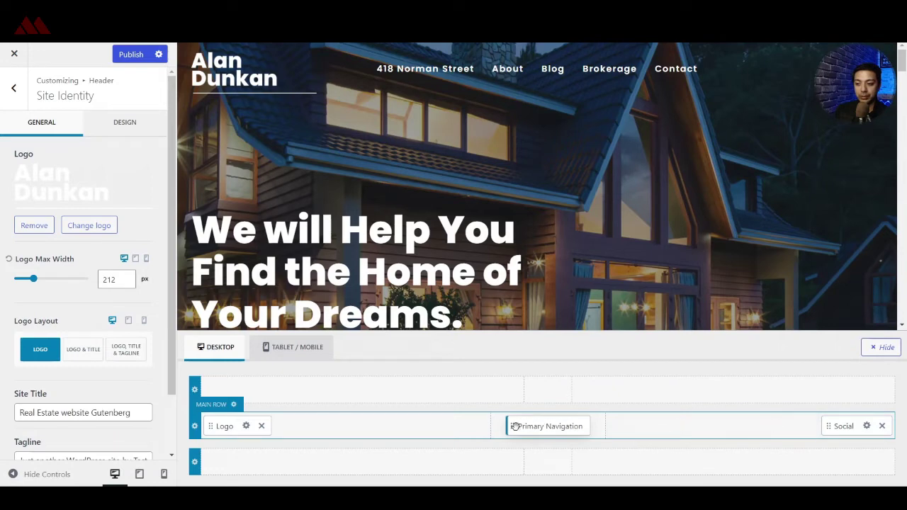
pyautogui.moveTo(515, 425); pyautogui.dragTo(741, 431)
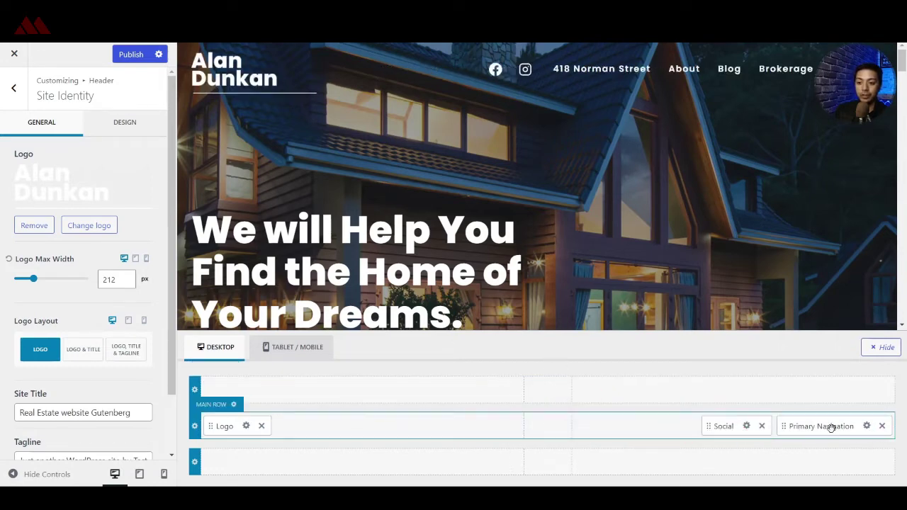
pyautogui.moveTo(831, 427); pyautogui.dragTo(725, 427)
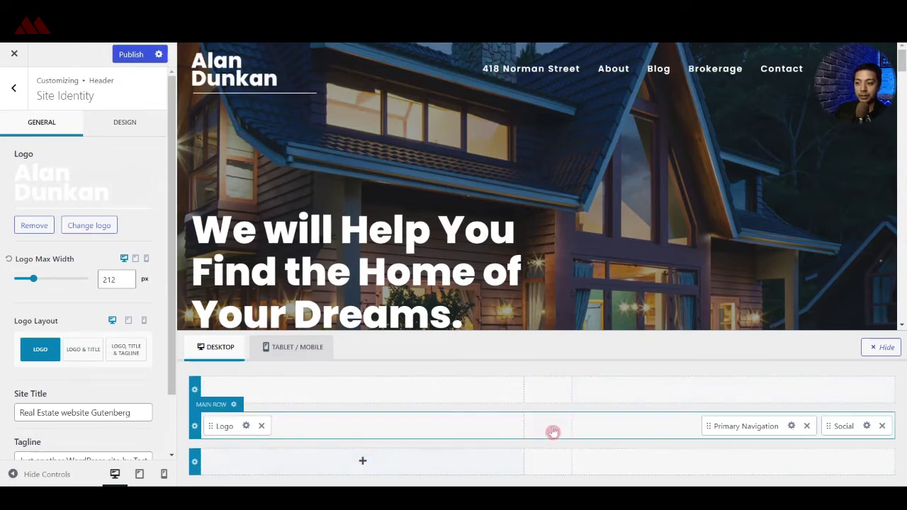
# - Move the social icons from the main header row to the top row and add another social link
pyautogui.click(882, 427)
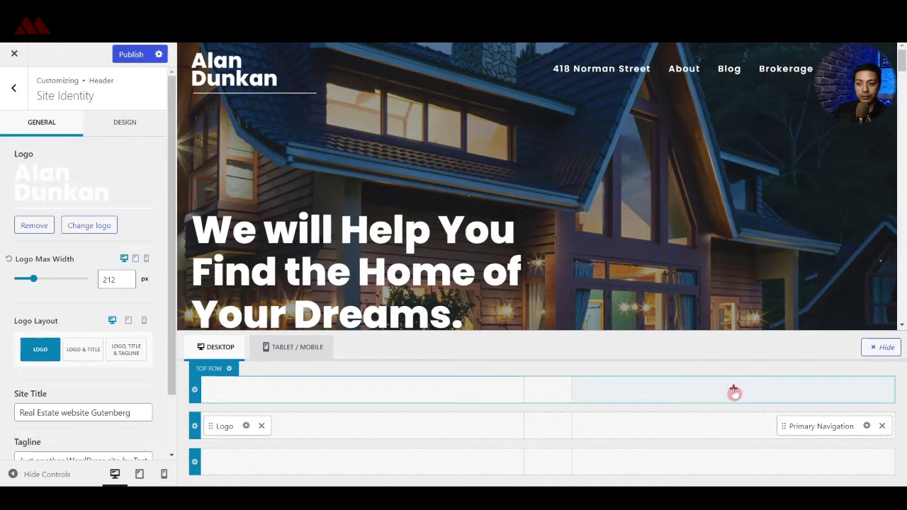
pyautogui.click(734, 390)
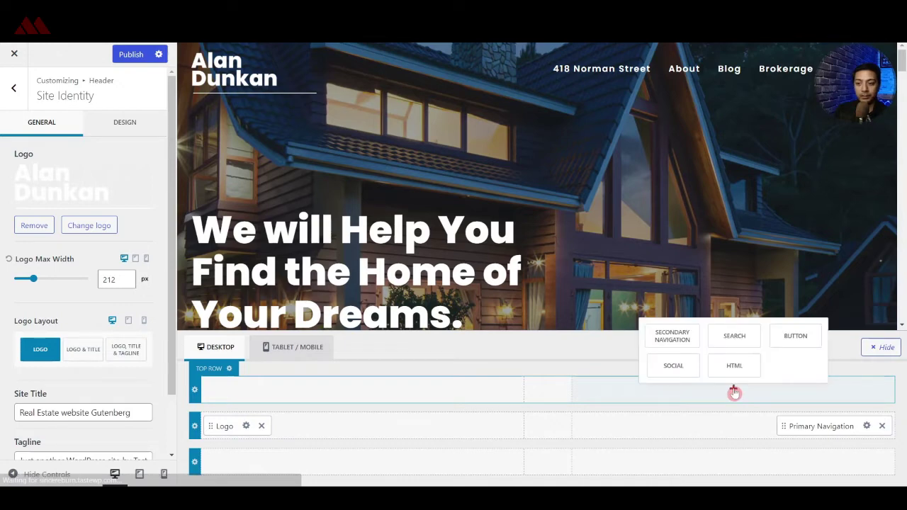
pyautogui.click(673, 367)
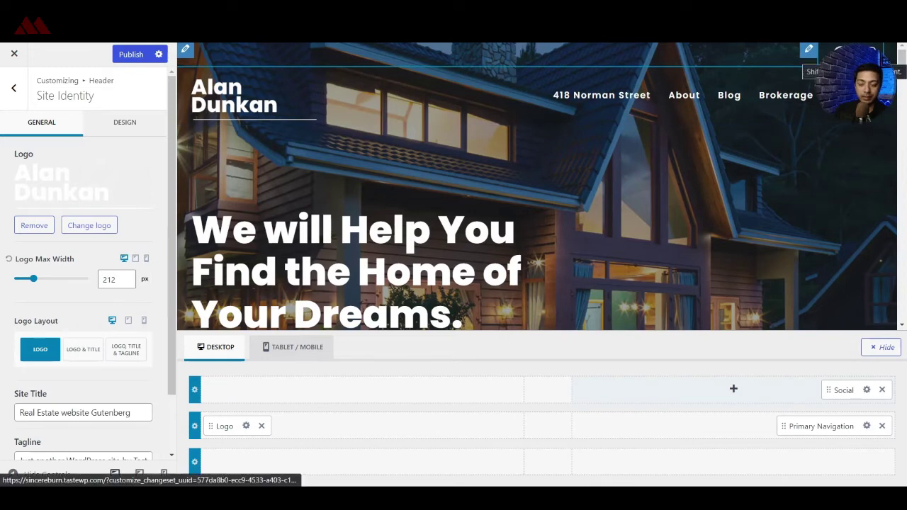
pyautogui.click(868, 390)
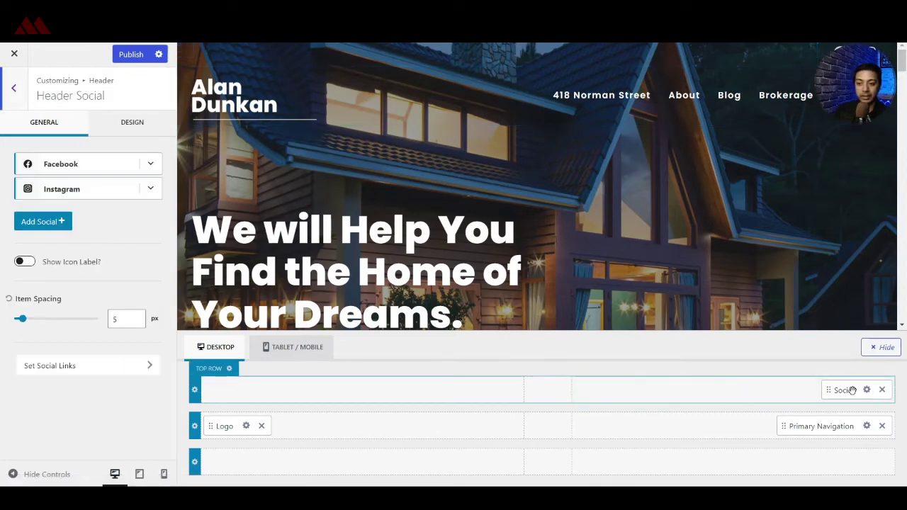
pyautogui.click(42, 222)
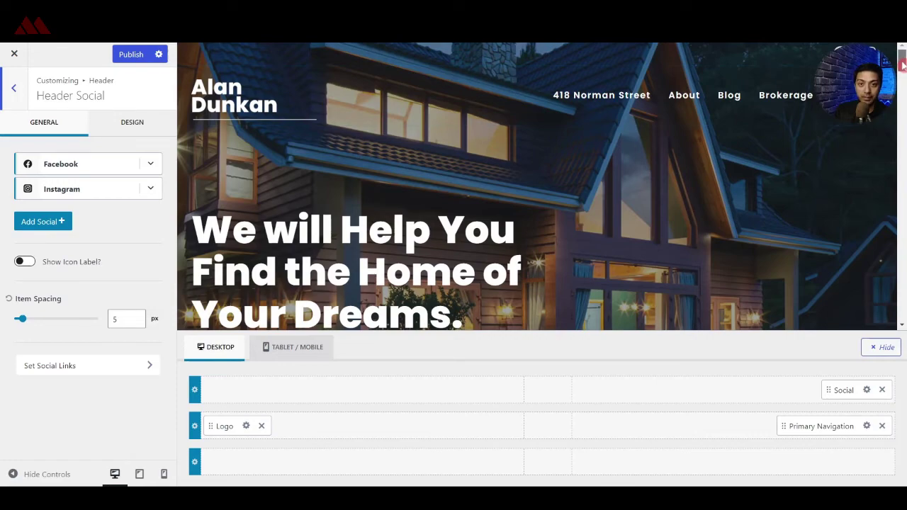
# - Open the Footer Top row settings, showing 4 columns and Standard container width
pyautogui.moveTo(902, 64); pyautogui.dragTo(902, 304)
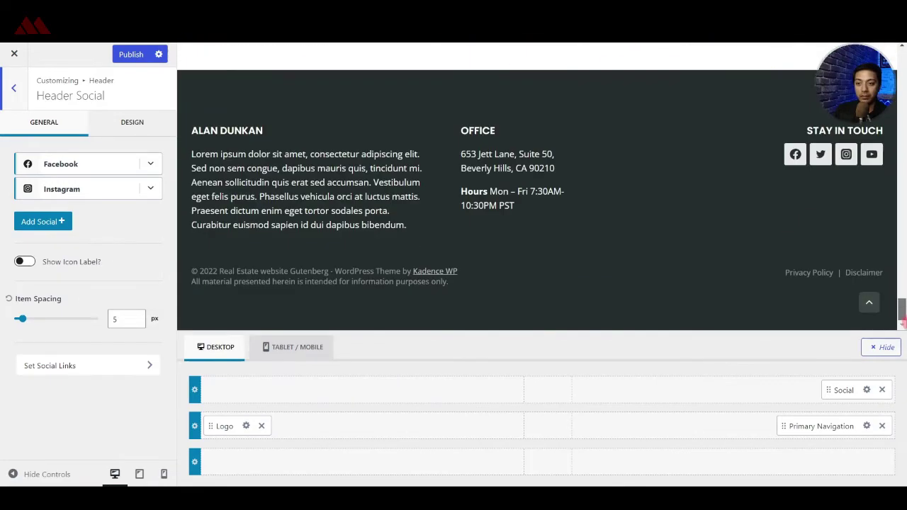
pyautogui.click(185, 82)
pyautogui.click(203, 93)
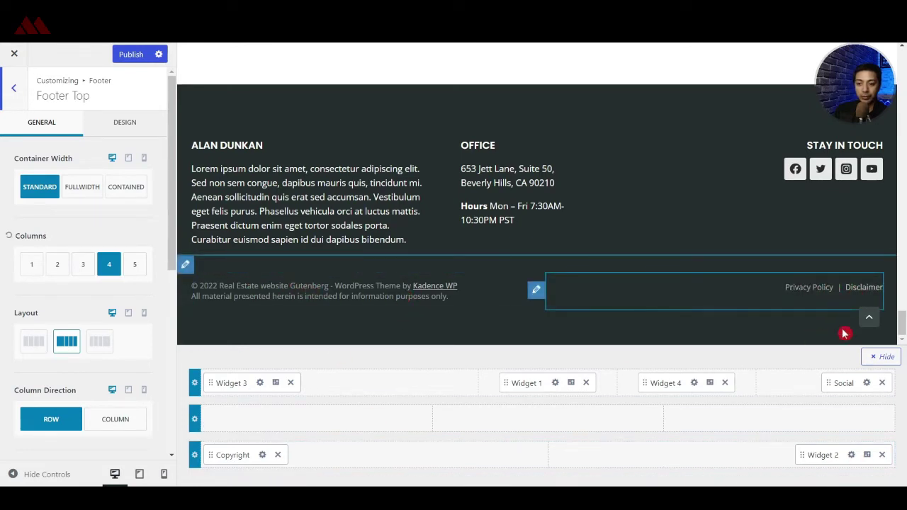
# - Inspect the Footer 2 and Footer 4 widget areas after dismissing the block widgets notice
pyautogui.click(851, 455)
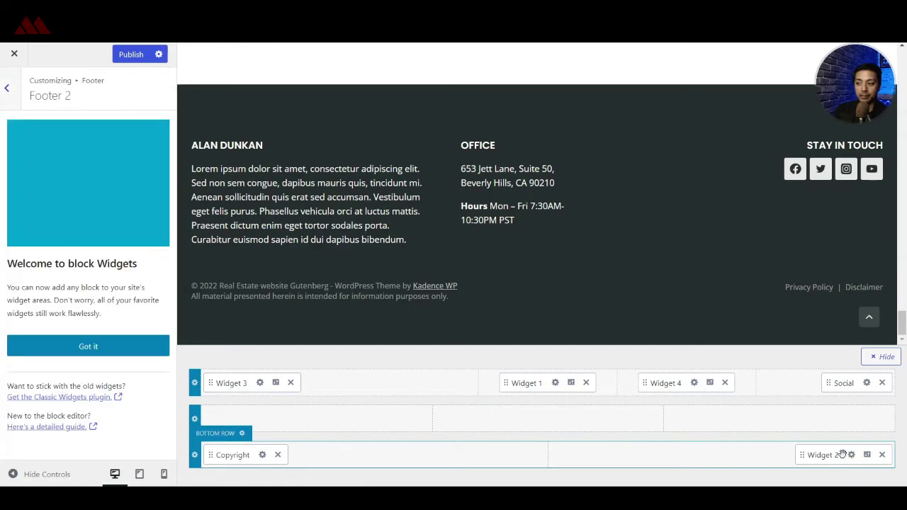
pyautogui.click(119, 344)
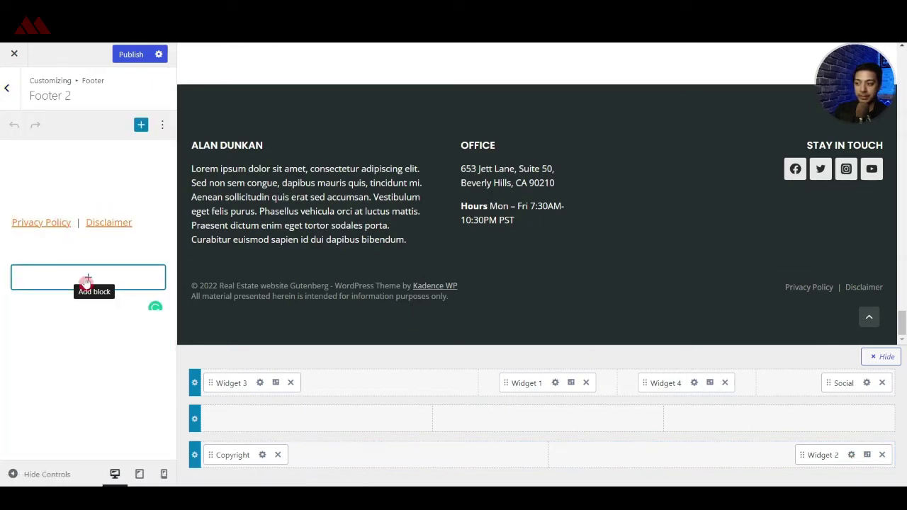
pyautogui.click(61, 212)
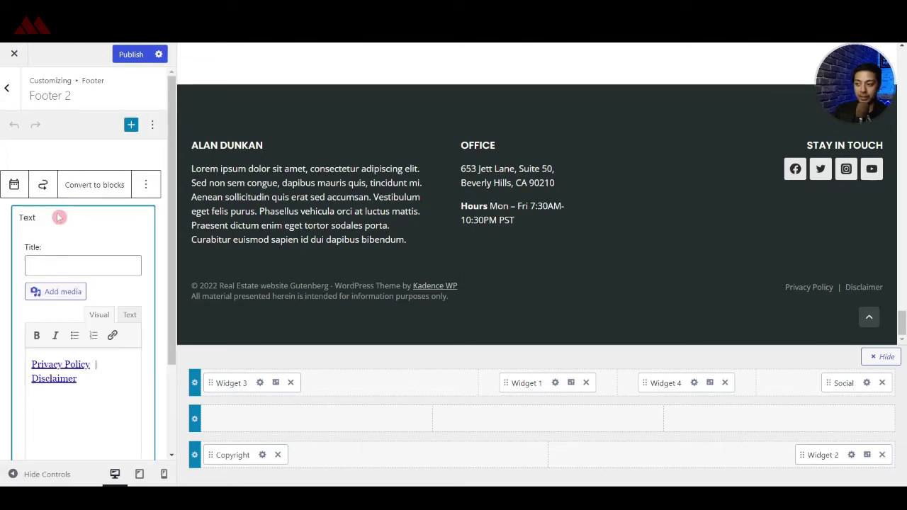
pyautogui.scroll(-2, 105, 374)
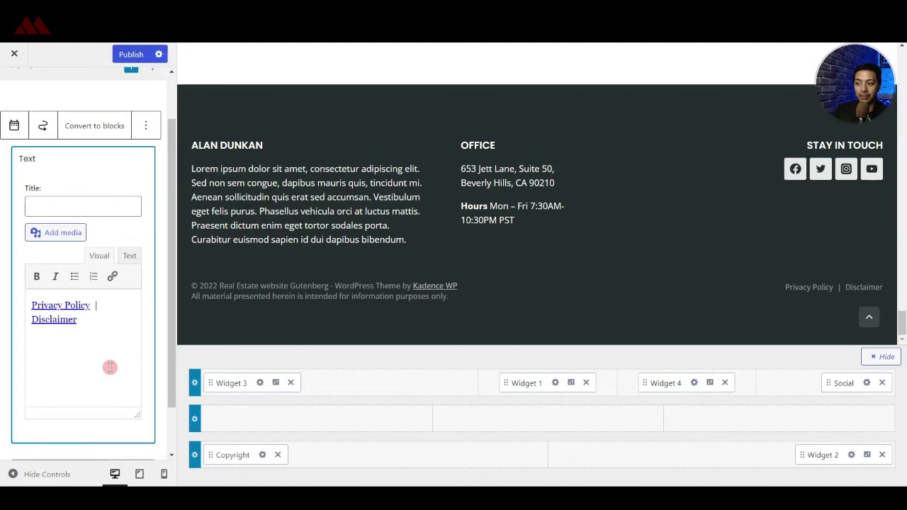
pyautogui.click(550, 423)
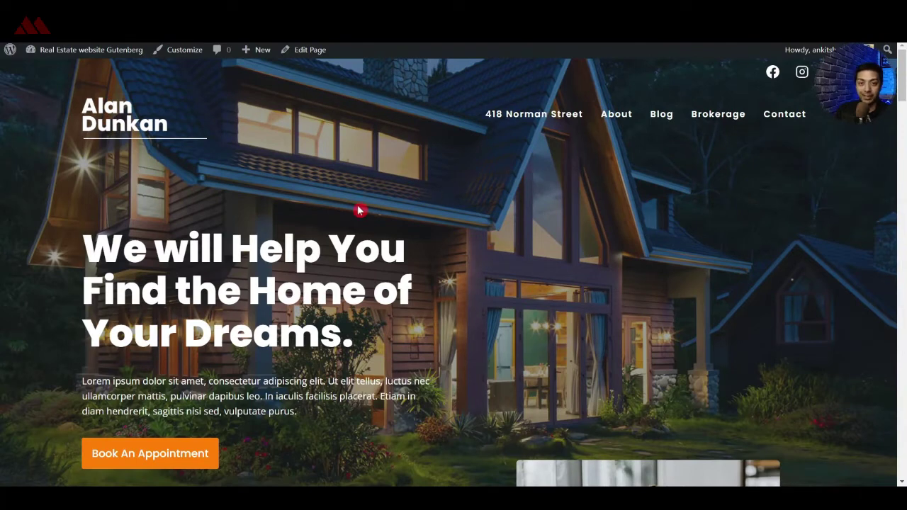
# - Edit the Home page and drag the hero row's column divider from 50/50 to 60/40
pyautogui.click(308, 53)
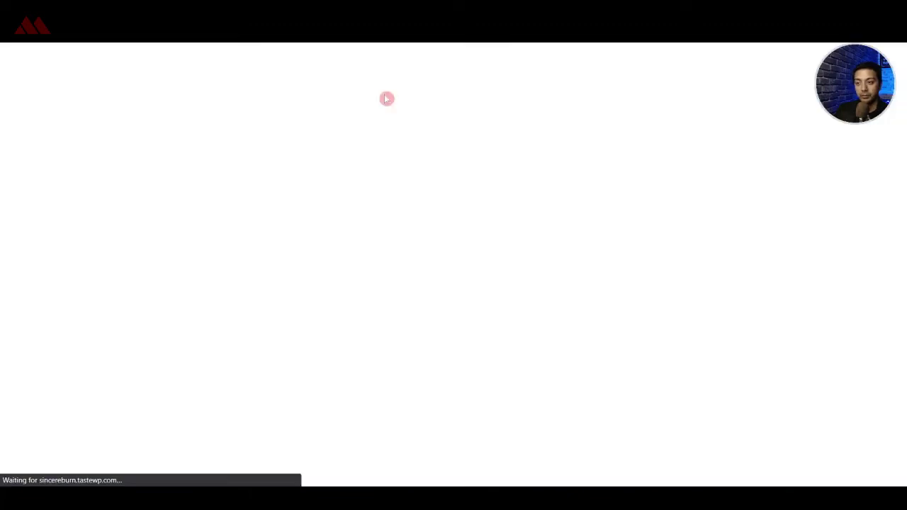
pyautogui.click(528, 109)
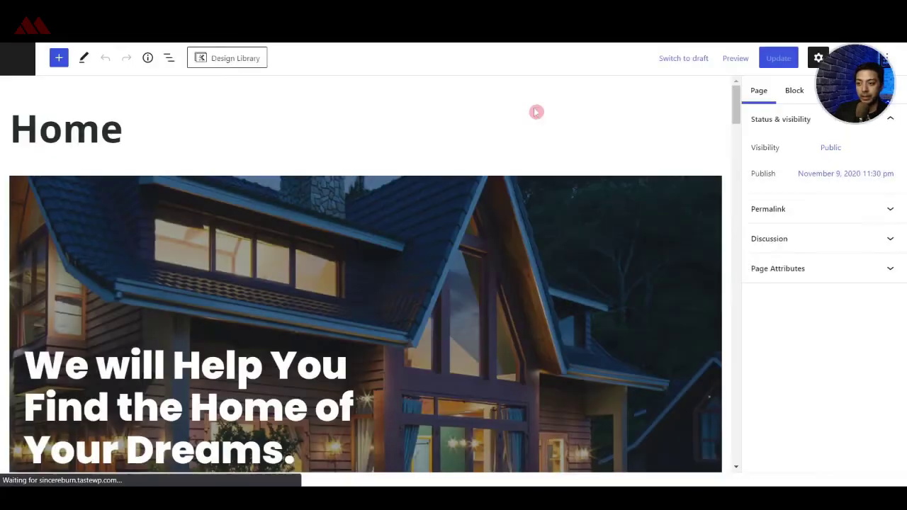
pyautogui.scroll(-3, 143, 287)
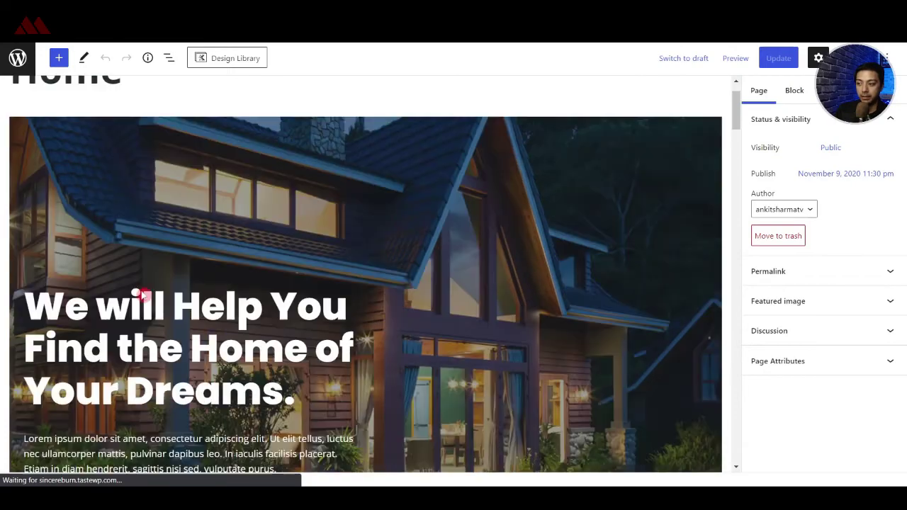
pyautogui.scroll(3, 575, 261)
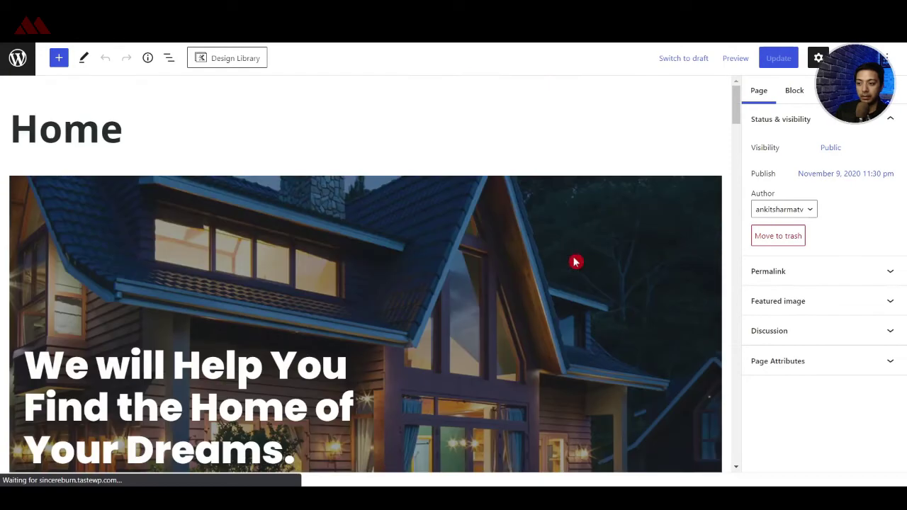
pyautogui.click(416, 187)
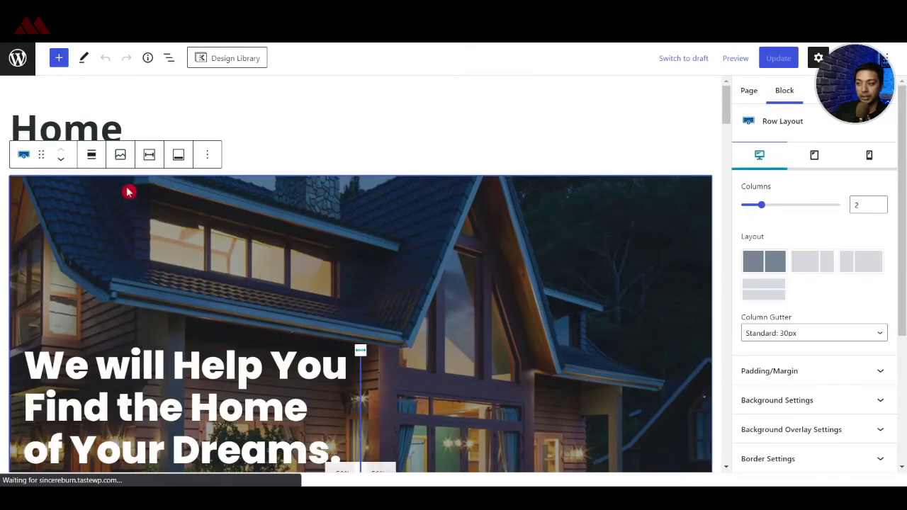
pyautogui.scroll(-3, 318, 217)
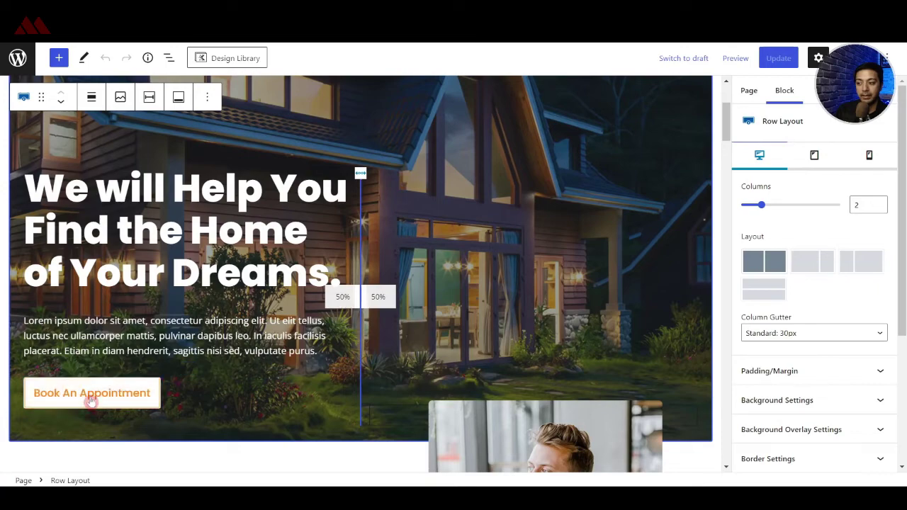
pyautogui.scroll(-3, 561, 263)
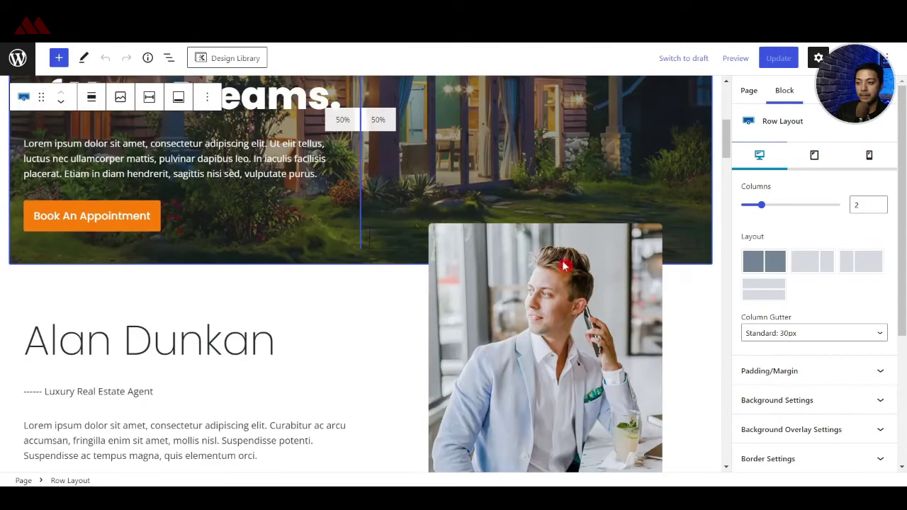
pyautogui.scroll(3, 532, 220)
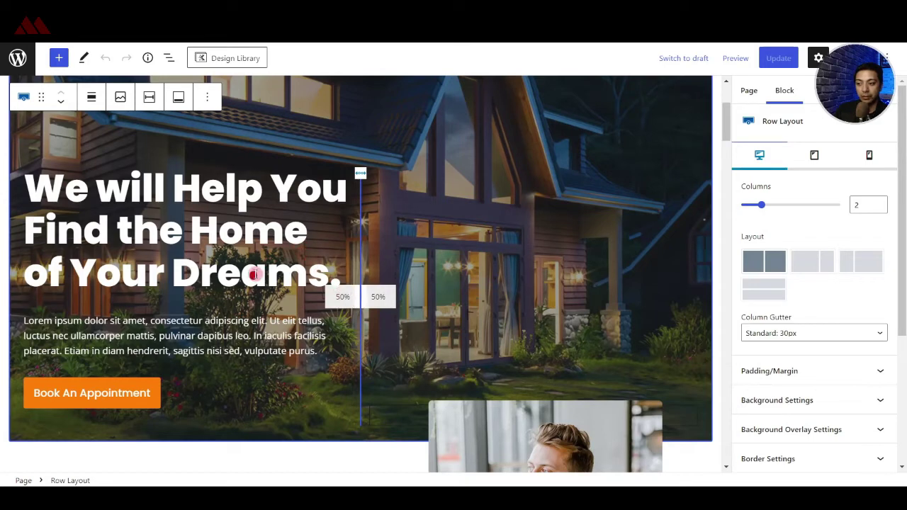
pyautogui.moveTo(361, 261); pyautogui.dragTo(425, 264)
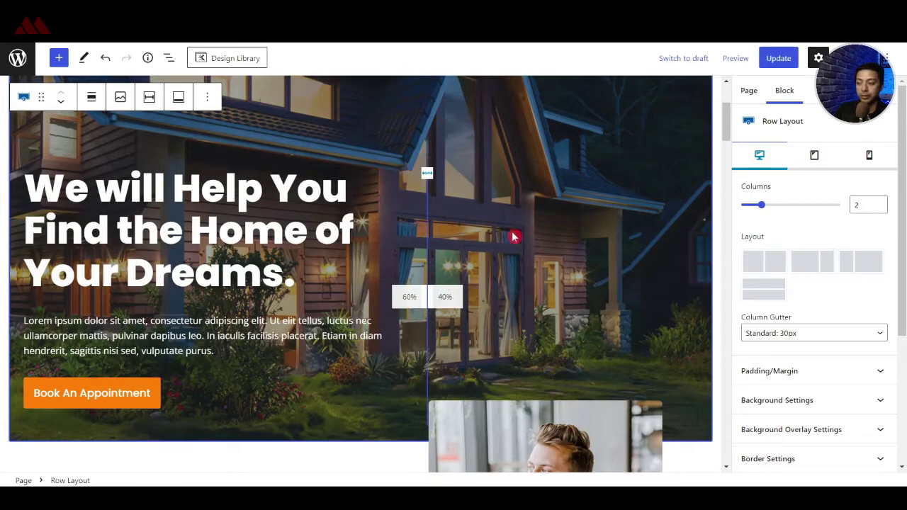
pyautogui.scroll(-3, 513, 237)
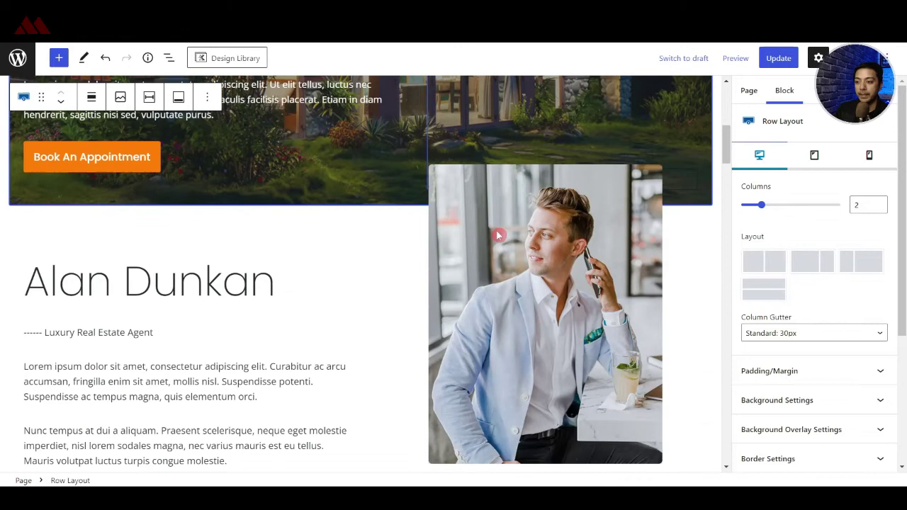
pyautogui.click(263, 292)
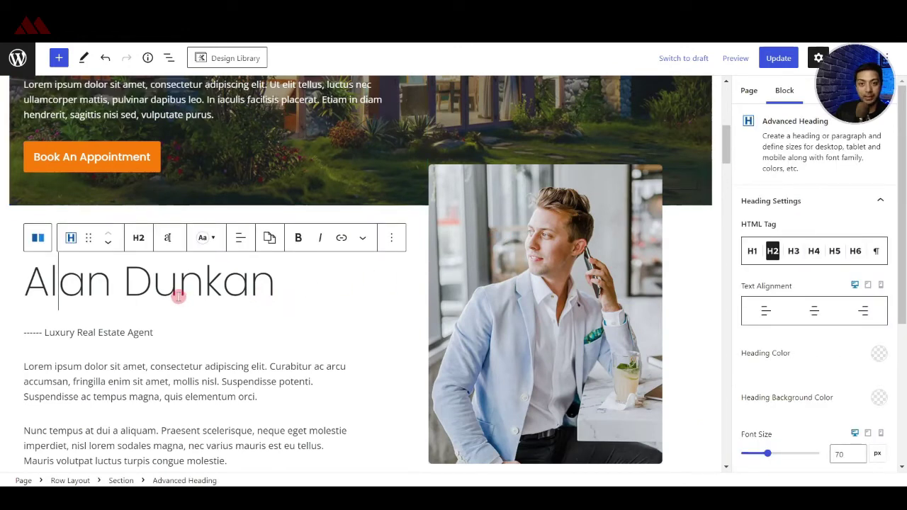
pyautogui.click(122, 289)
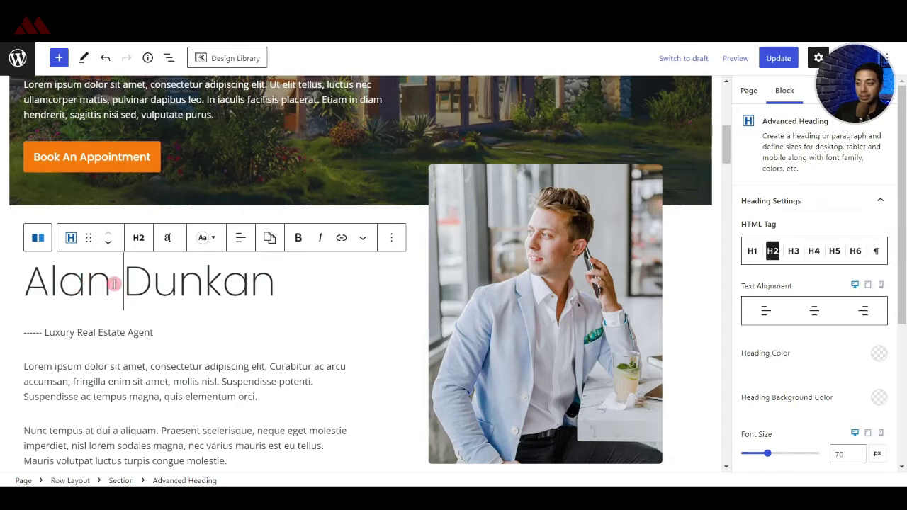
pyautogui.click(265, 285)
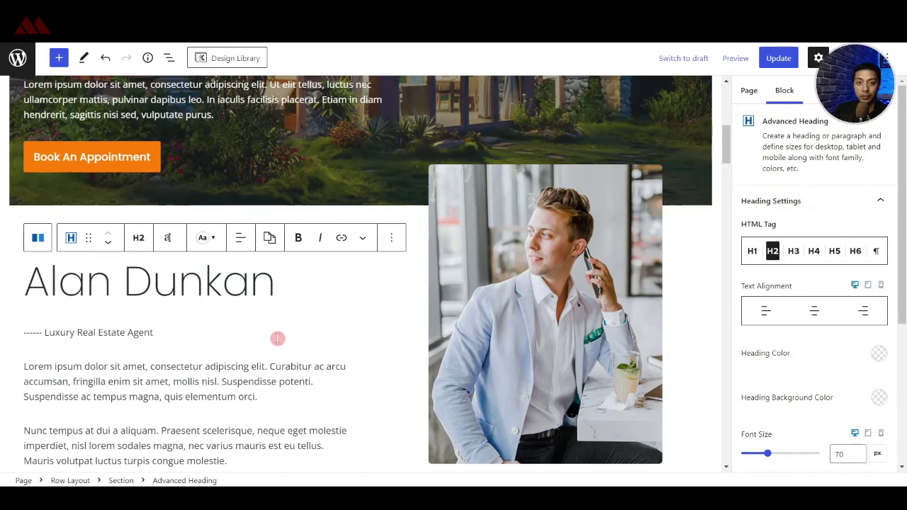
pyautogui.scroll(-5, 277, 338)
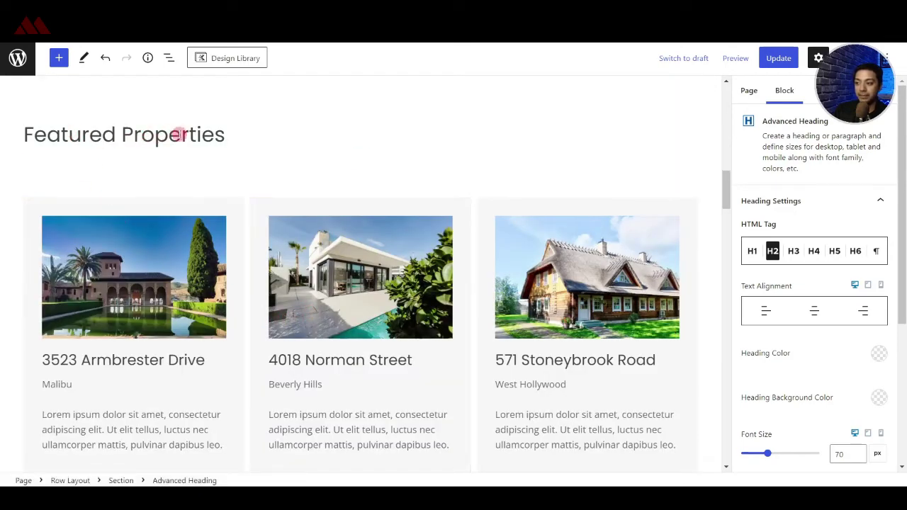
pyautogui.scroll(-2, 210, 138)
pyautogui.click(210, 204)
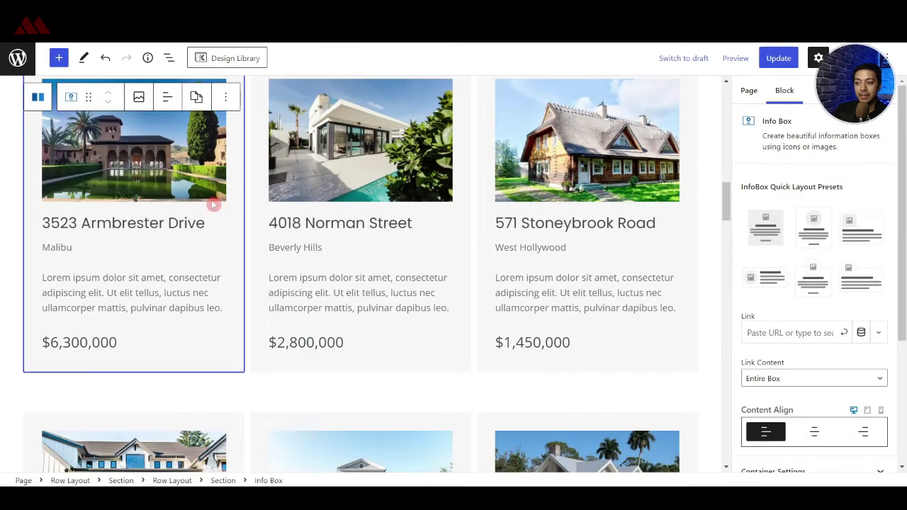
pyautogui.scroll(2, 204, 251)
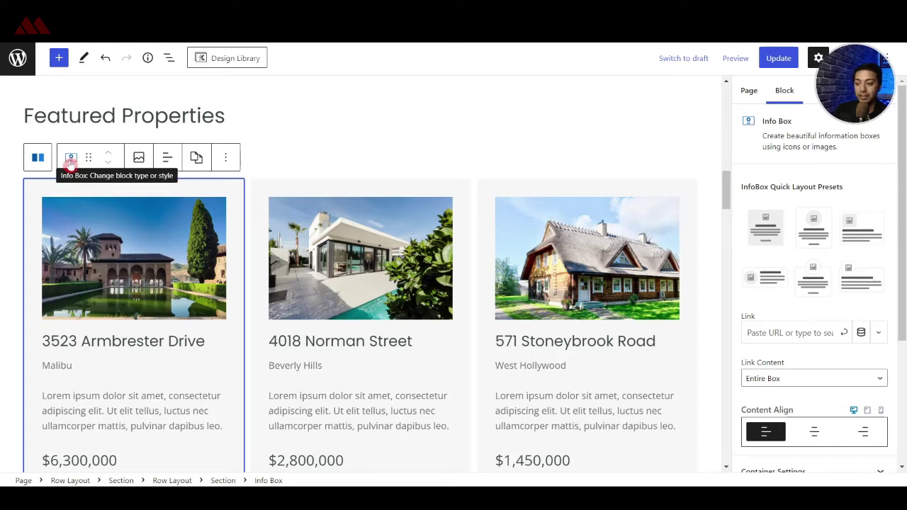
pyautogui.scroll(-1, 205, 156)
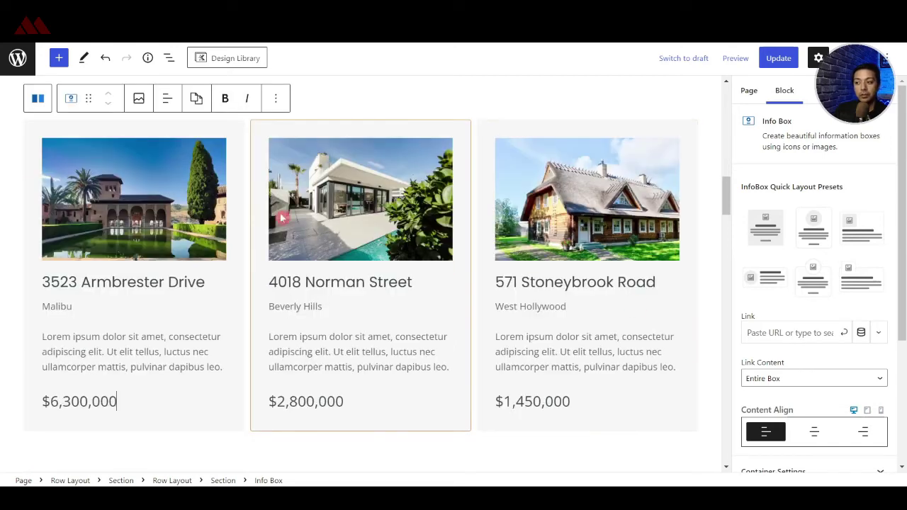
pyautogui.click(213, 138)
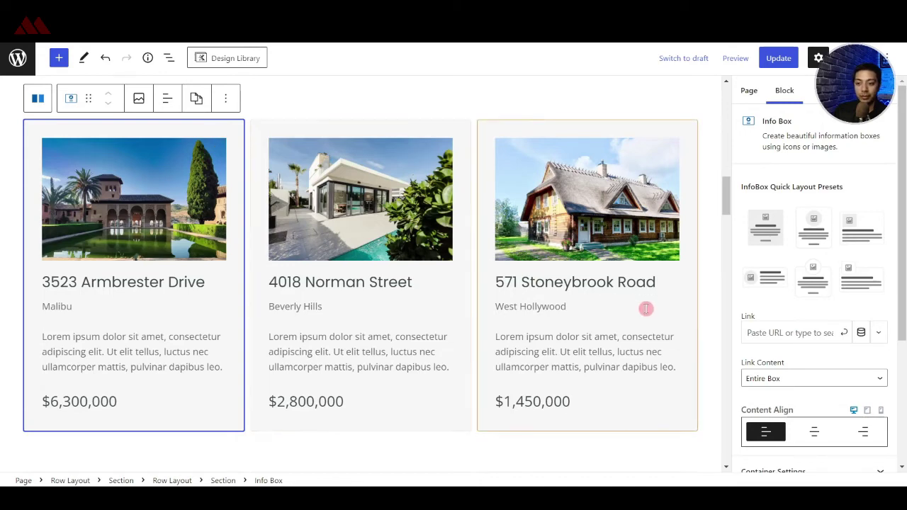
pyautogui.click(773, 333)
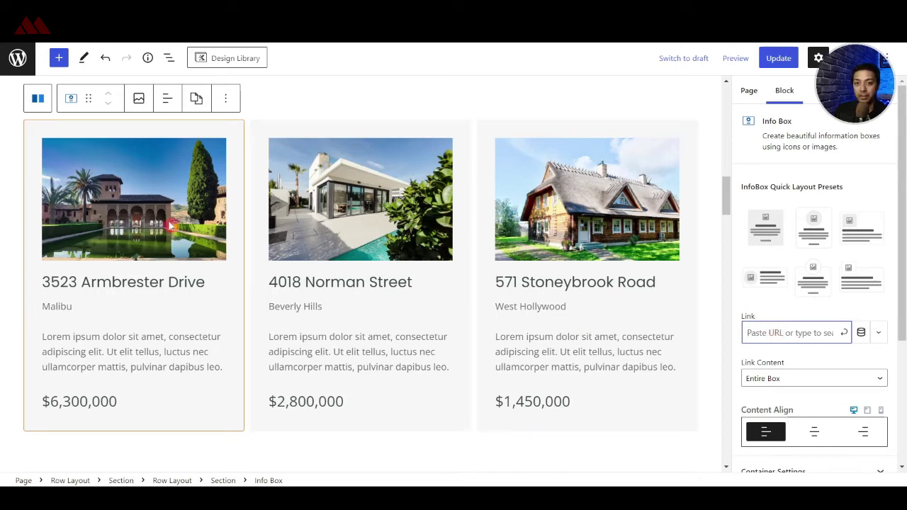
pyautogui.scroll(-5, 170, 226)
# - Select the 4396 Libby Street property card, then update the Home page
pyautogui.click(157, 343)
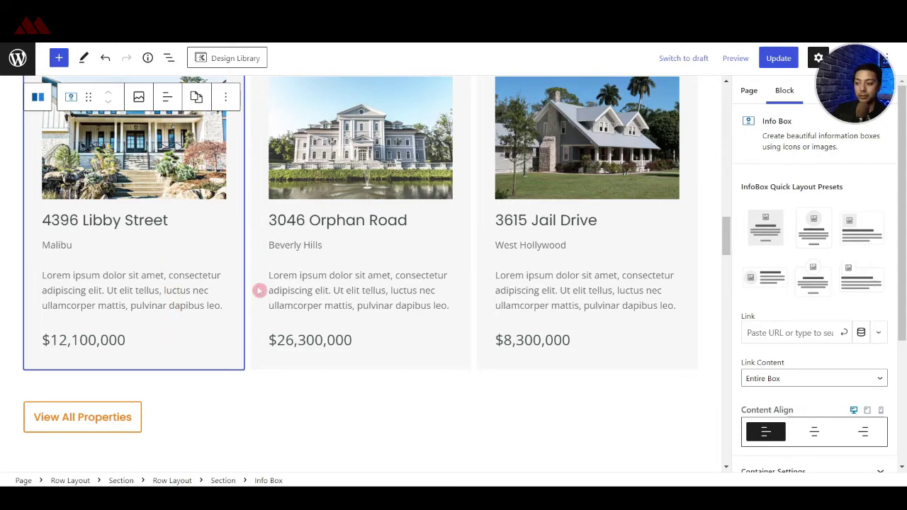
pyautogui.scroll(3, 471, 302)
pyautogui.scroll(3, 577, 236)
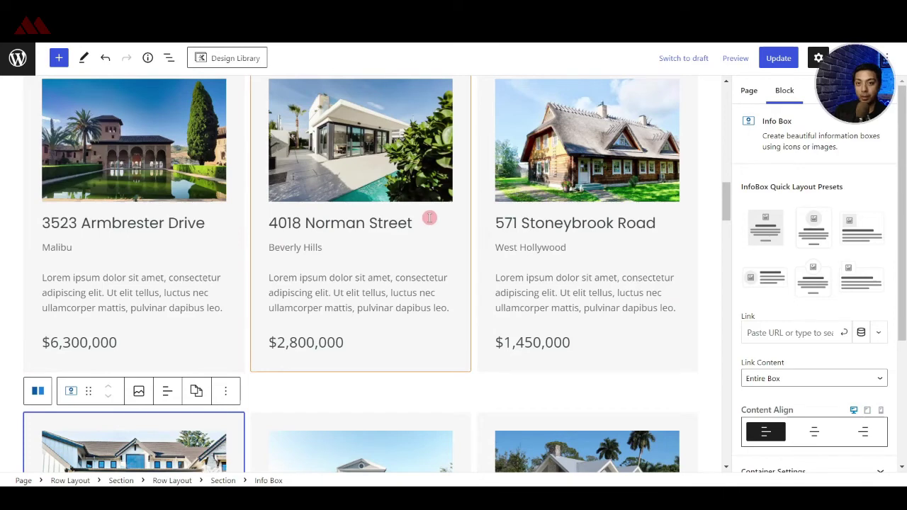
pyautogui.scroll(1, 429, 217)
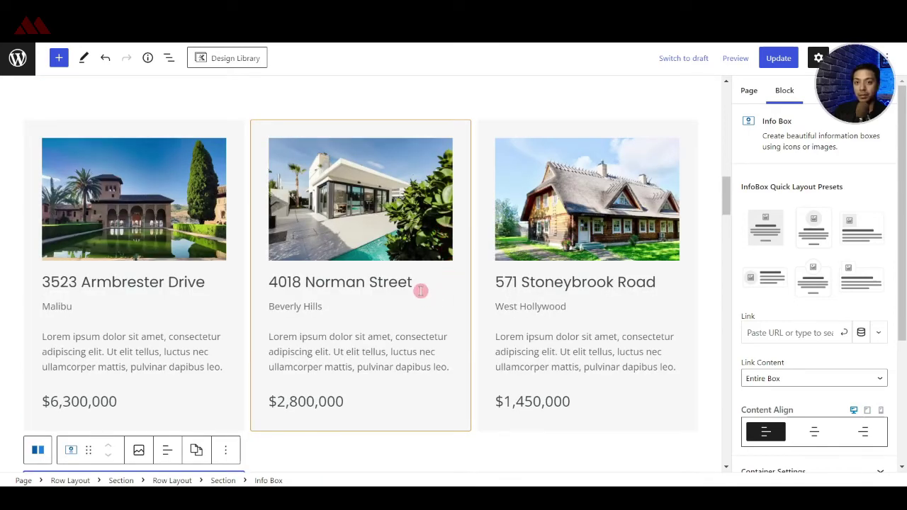
pyautogui.click(776, 58)
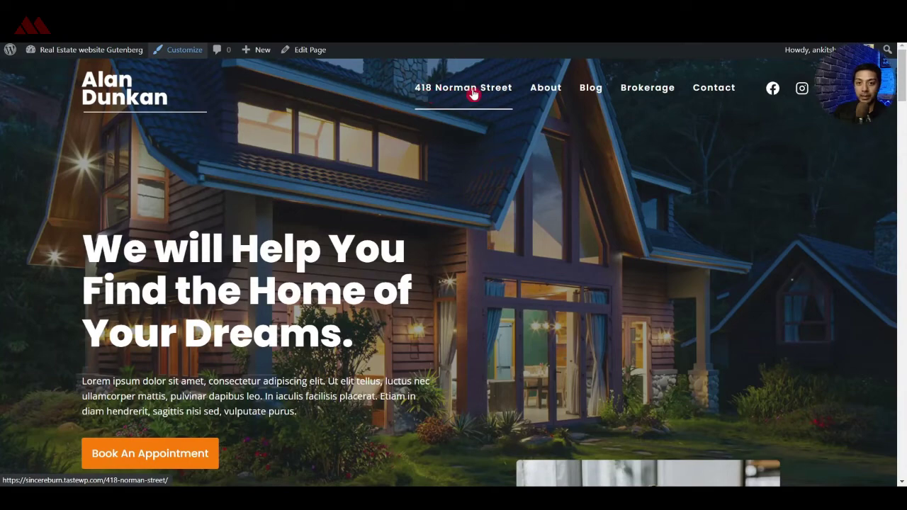
pyautogui.click(464, 94)
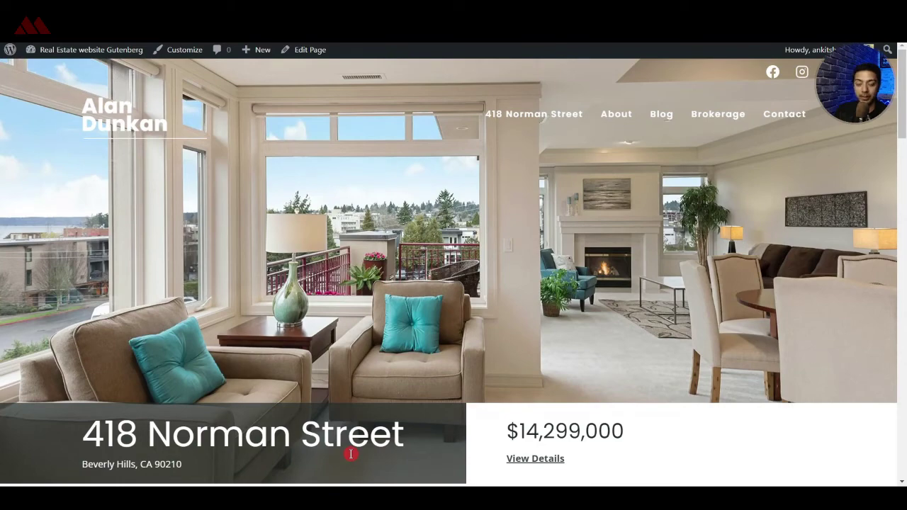
pyautogui.scroll(-2, 369, 305)
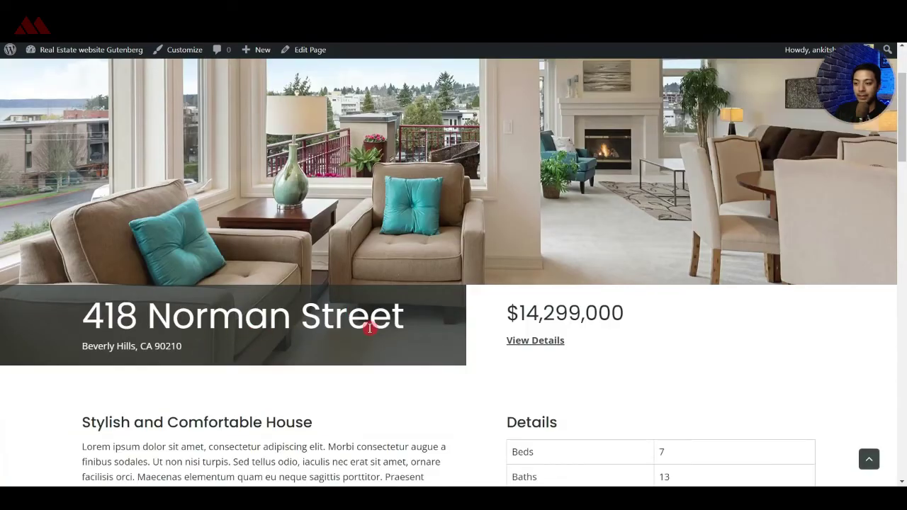
pyautogui.scroll(-3, 574, 328)
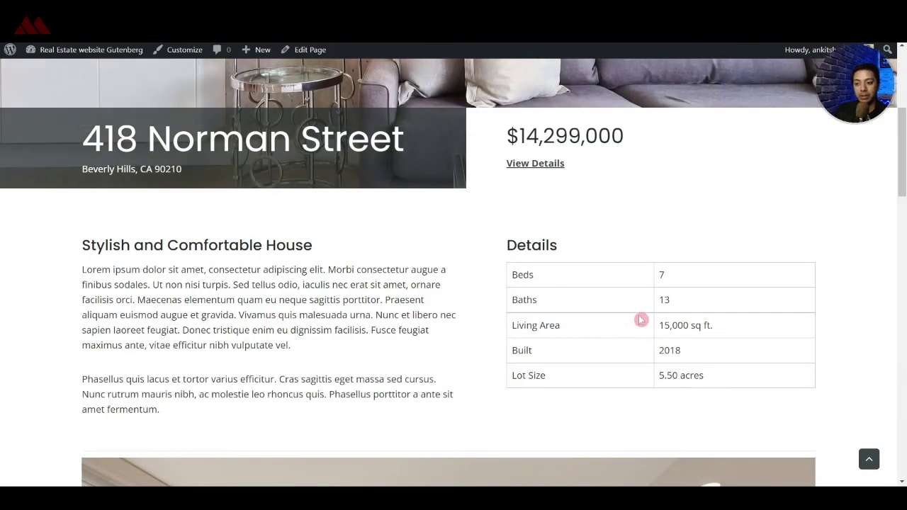
pyautogui.scroll(-10, 640, 320)
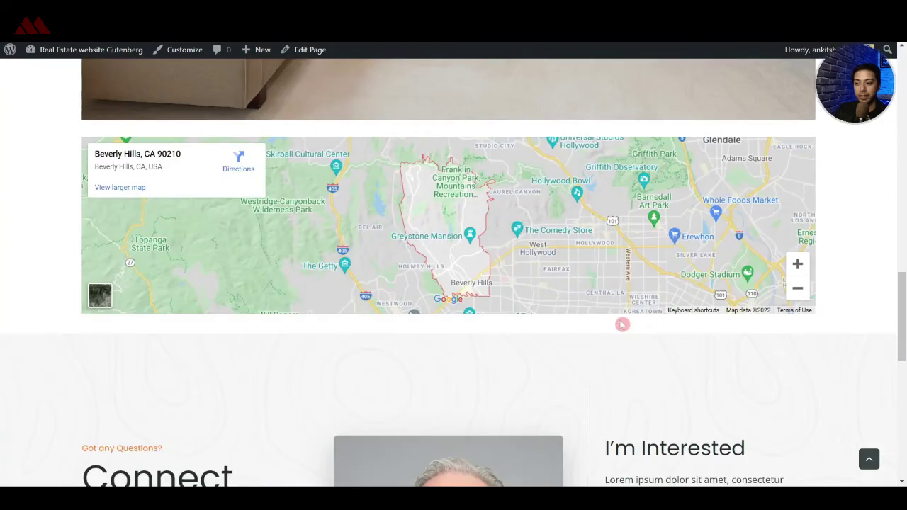
pyautogui.scroll(-3, 421, 245)
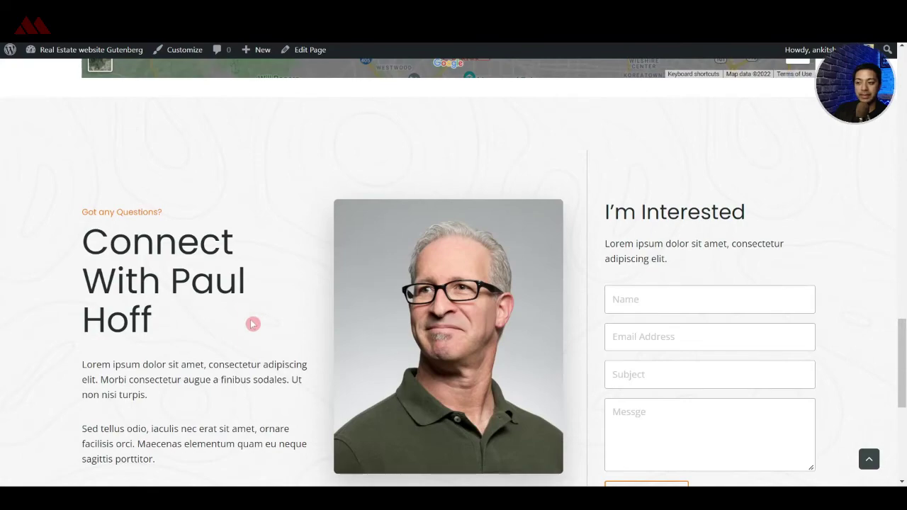
pyautogui.scroll(-2, 377, 337)
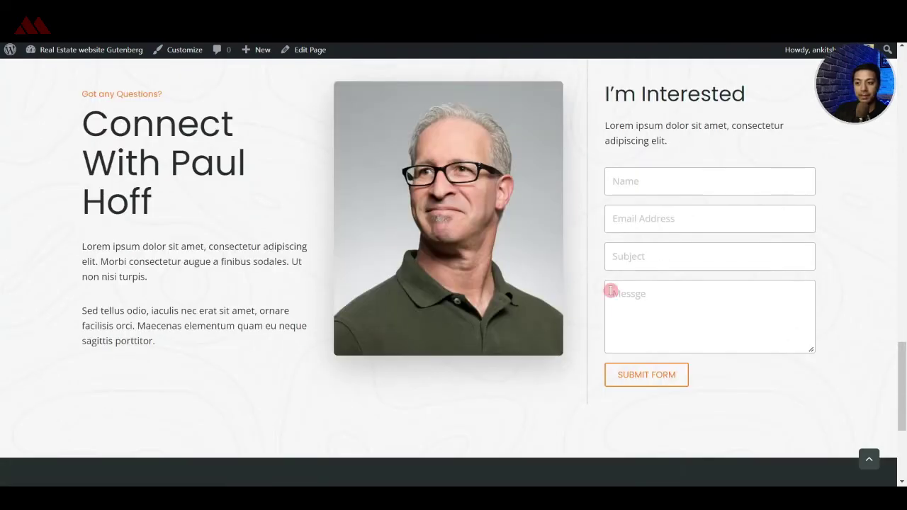
pyautogui.scroll(-3, 635, 270)
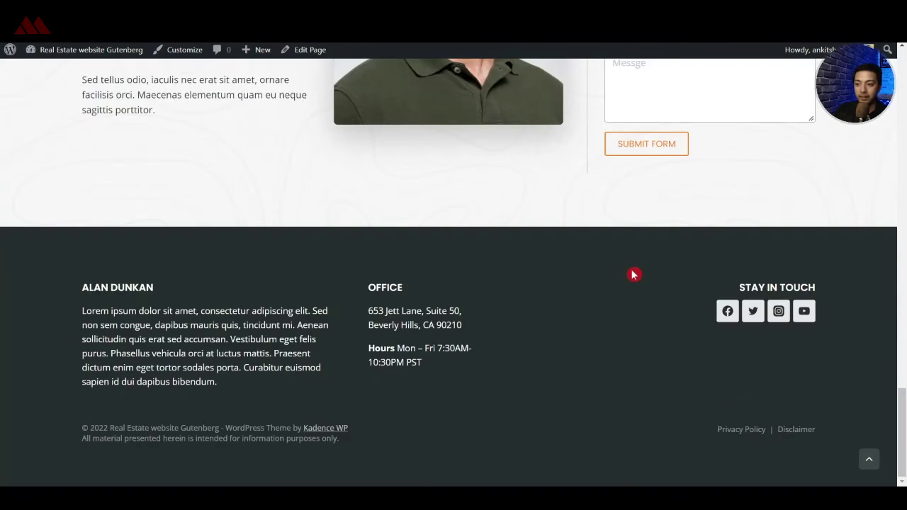
pyautogui.scroll(5, 632, 272)
pyautogui.scroll(15, 629, 278)
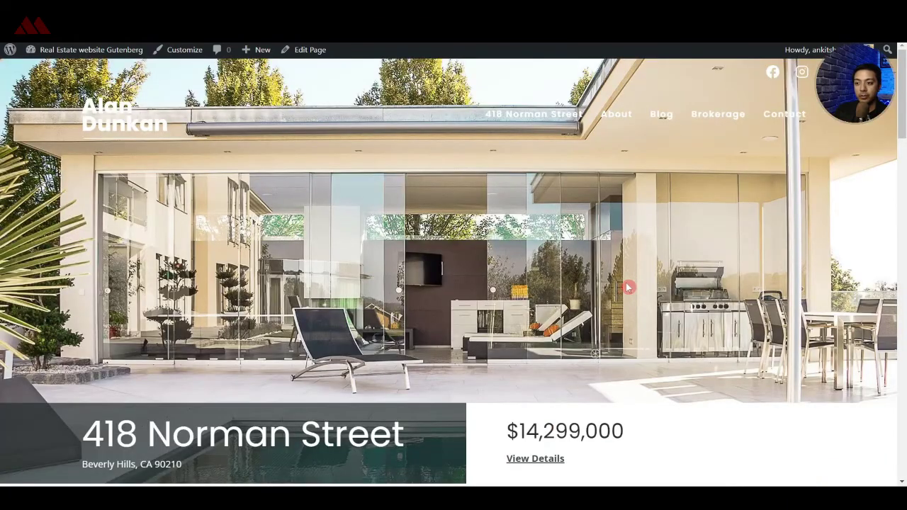
pyautogui.click(326, 51)
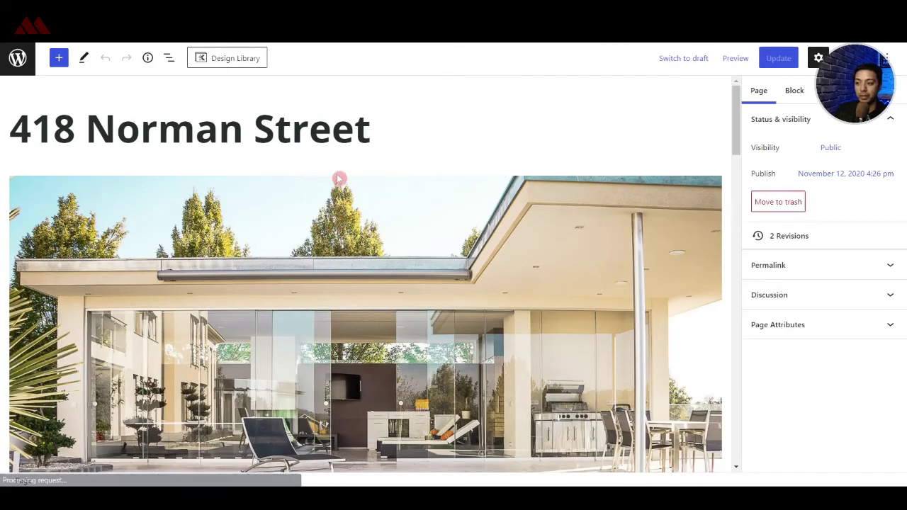
# - Review the hero row's background slider images, then select the 'Stylish and Comfortable House' heading
pyautogui.click(334, 191)
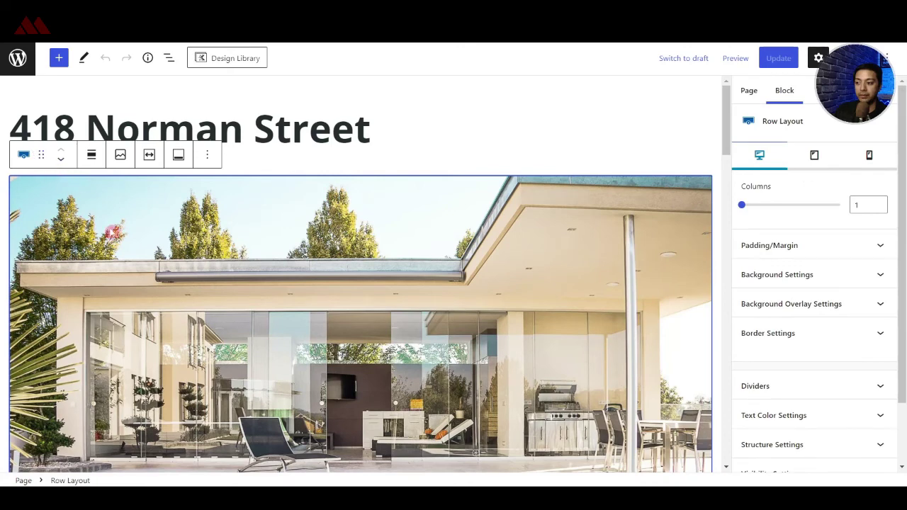
pyautogui.click(829, 277)
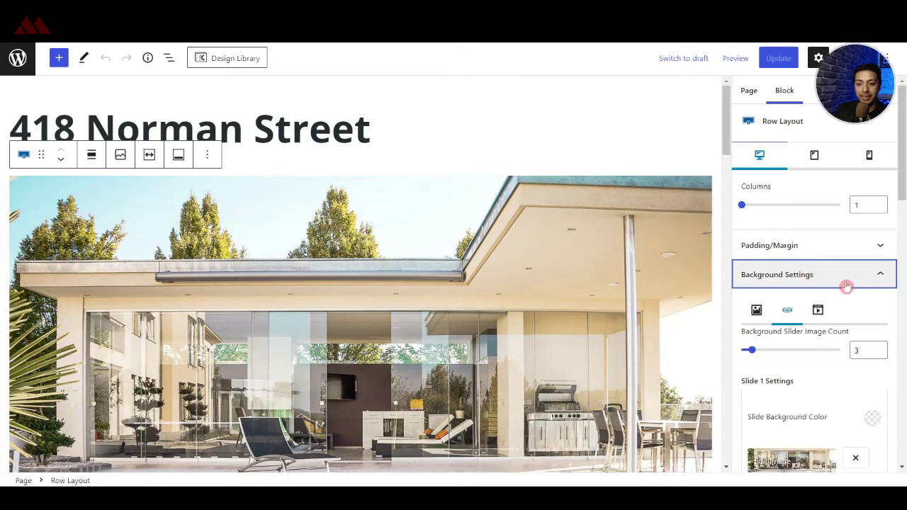
pyautogui.scroll(-2, 839, 280)
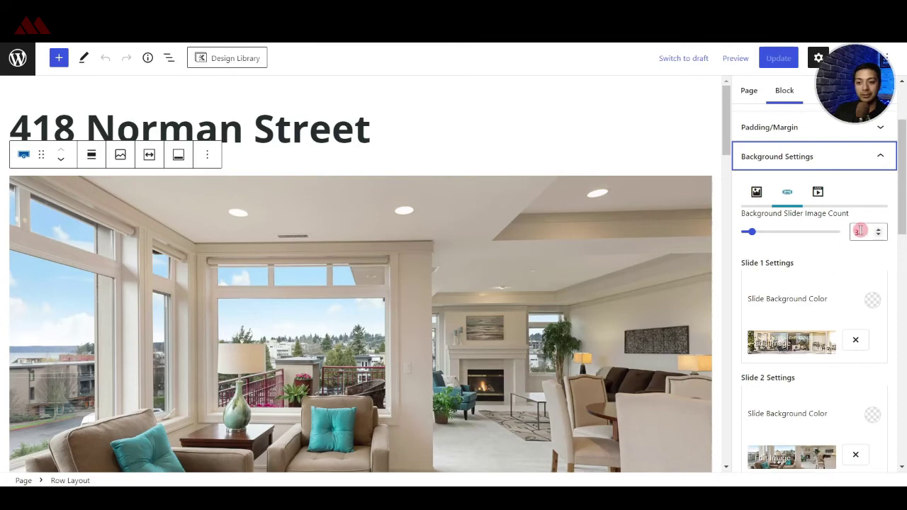
pyautogui.scroll(-4, 836, 323)
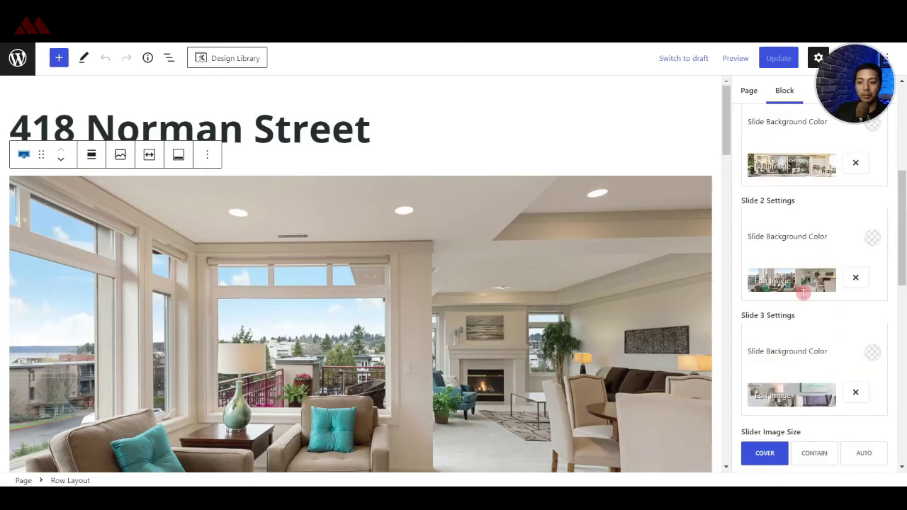
pyautogui.scroll(-3, 804, 294)
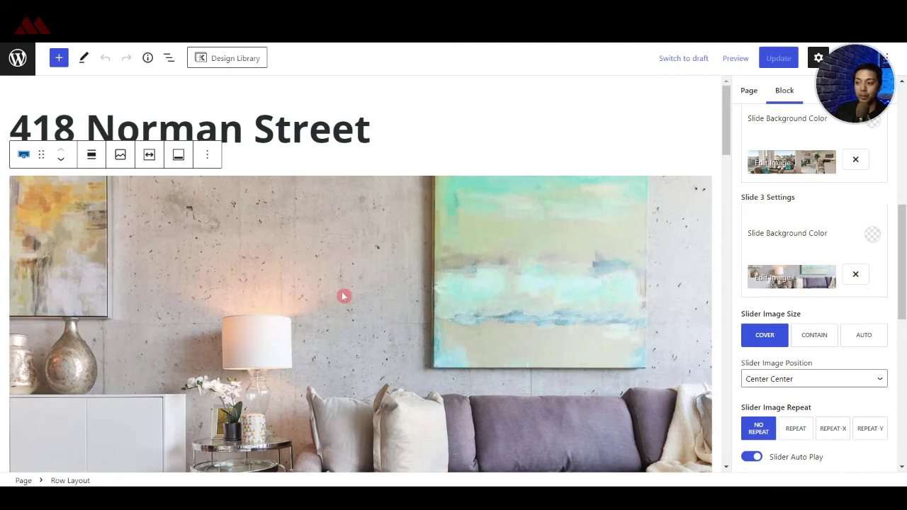
pyautogui.scroll(-2, 397, 287)
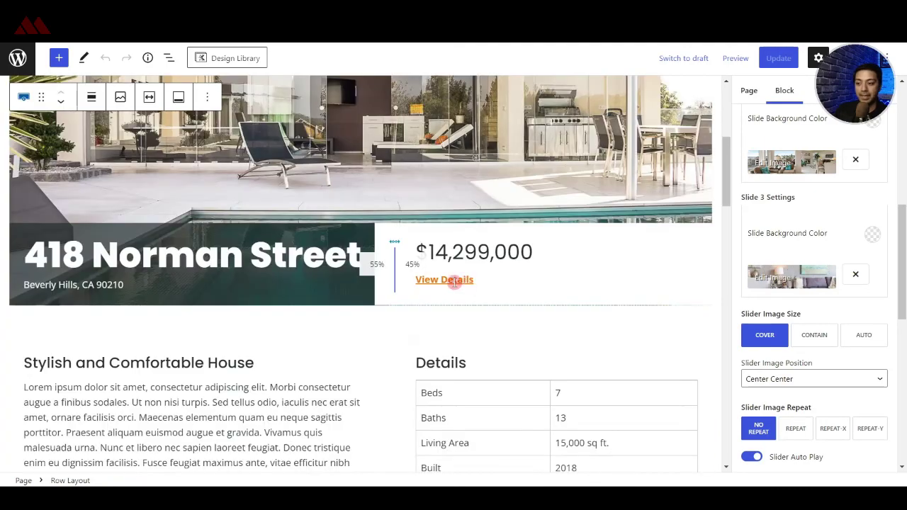
pyautogui.click(207, 362)
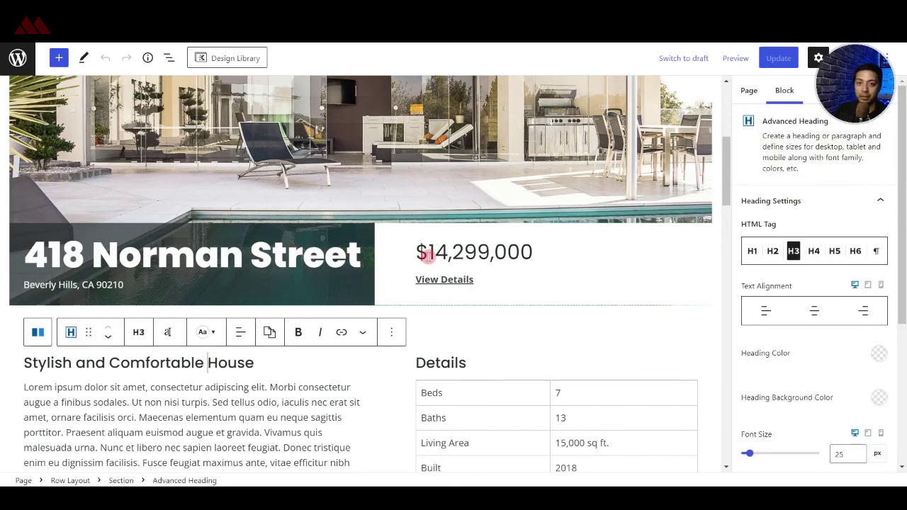